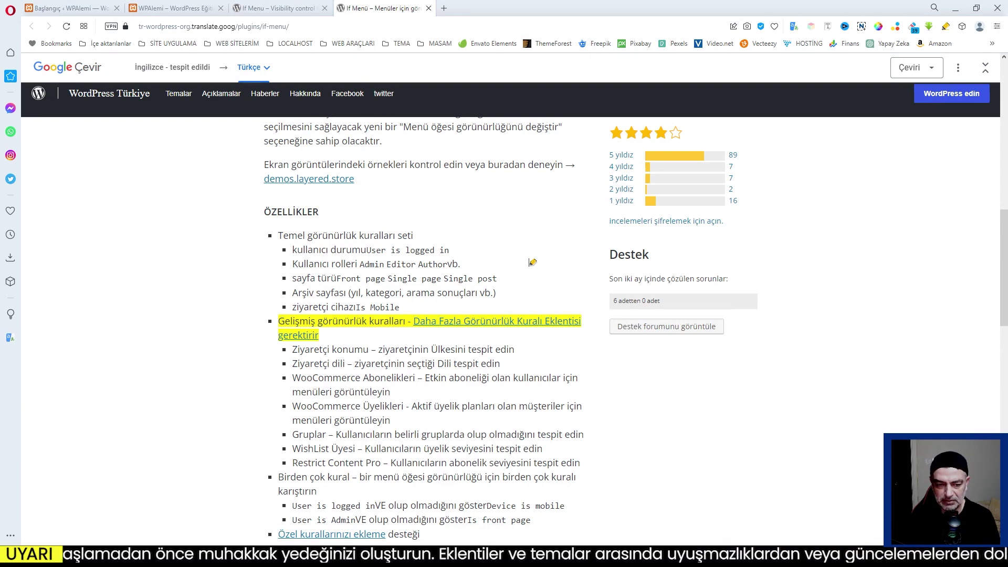
Finish reading the If Menu feature list, then bring the Max Hand Made shop window forward.
{"action": "scroll", "coordinate": [532, 262], "scroll_direction": "down", "scroll_amount": 1}
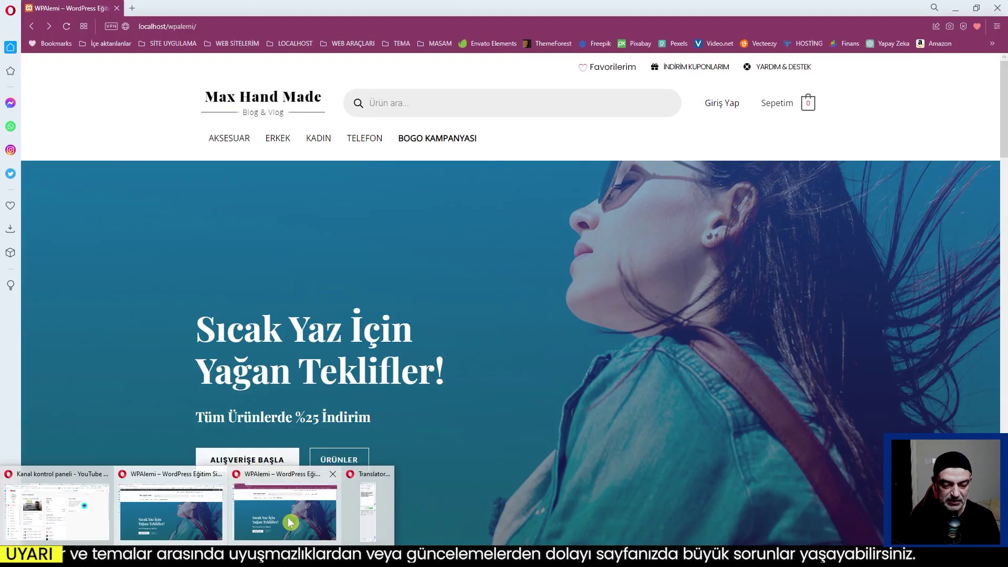
{"action": "left_click", "coordinate": [290, 521]}
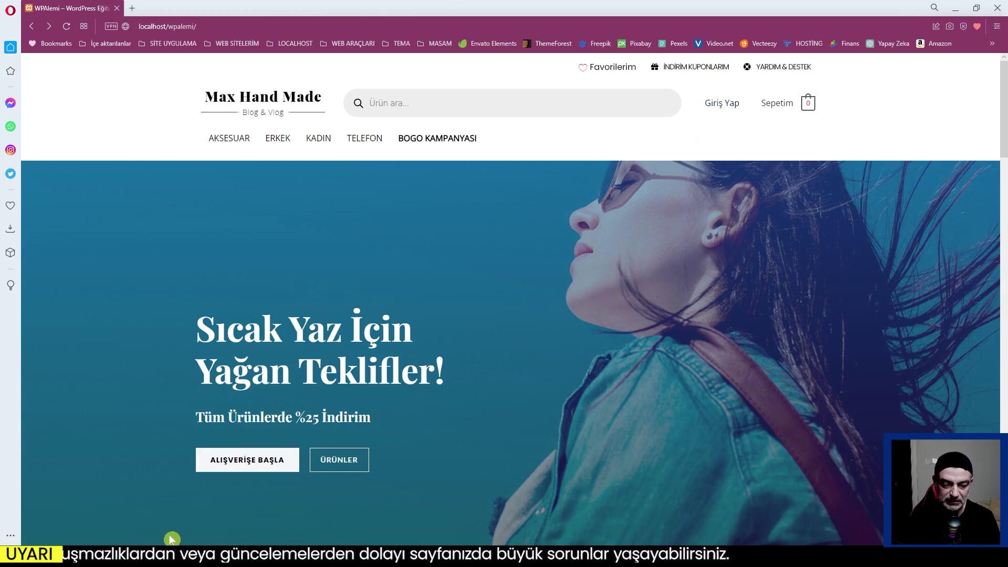
Check the logged-in shop's Hesabım dropdown against the translated and original If Menu plugin pages.
{"action": "left_click", "coordinate": [248, 485]}
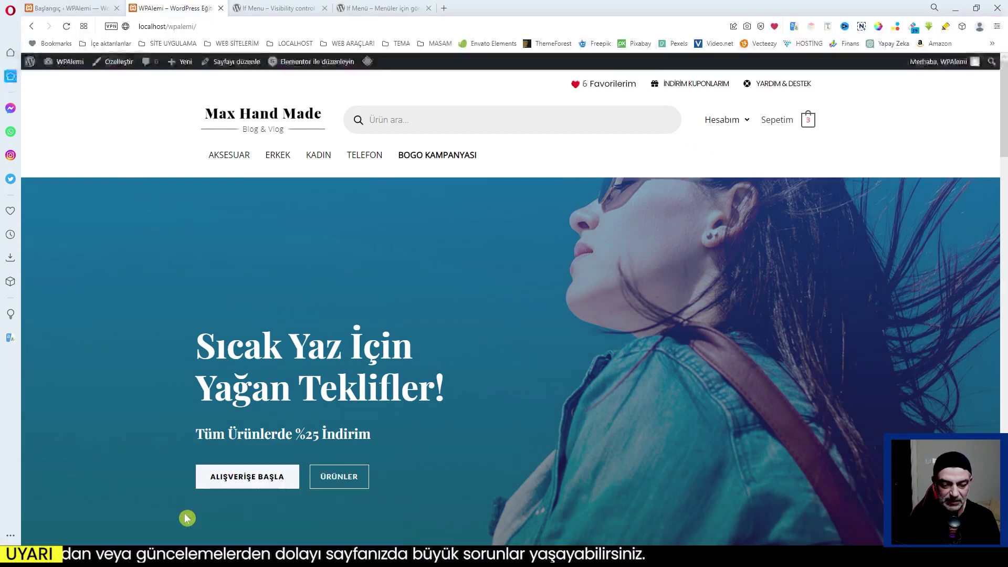
{"action": "mouse_move", "coordinate": [723, 119]}
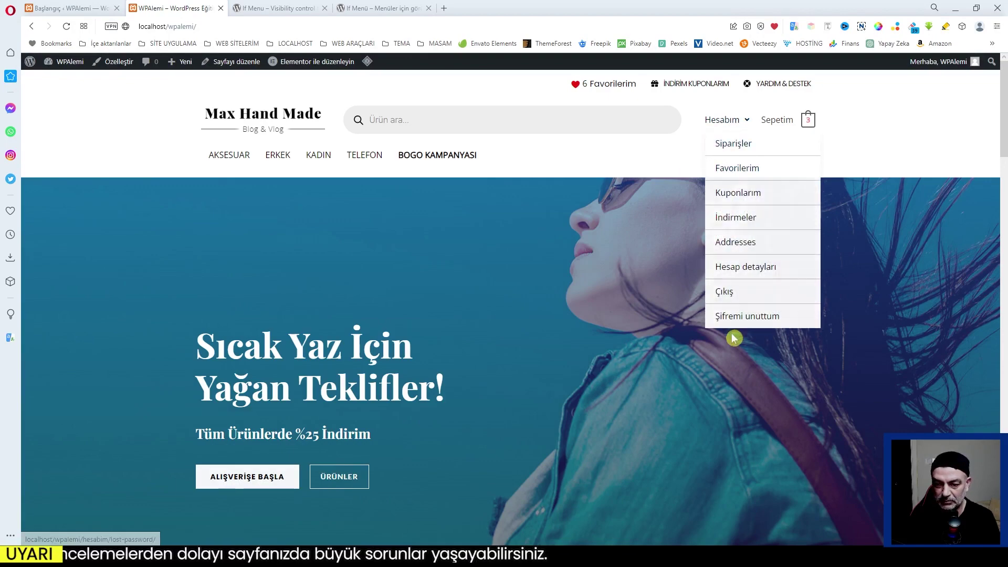
{"action": "left_click", "coordinate": [381, 9]}
{"action": "scroll", "coordinate": [486, 310], "scroll_direction": "down", "scroll_amount": 2}
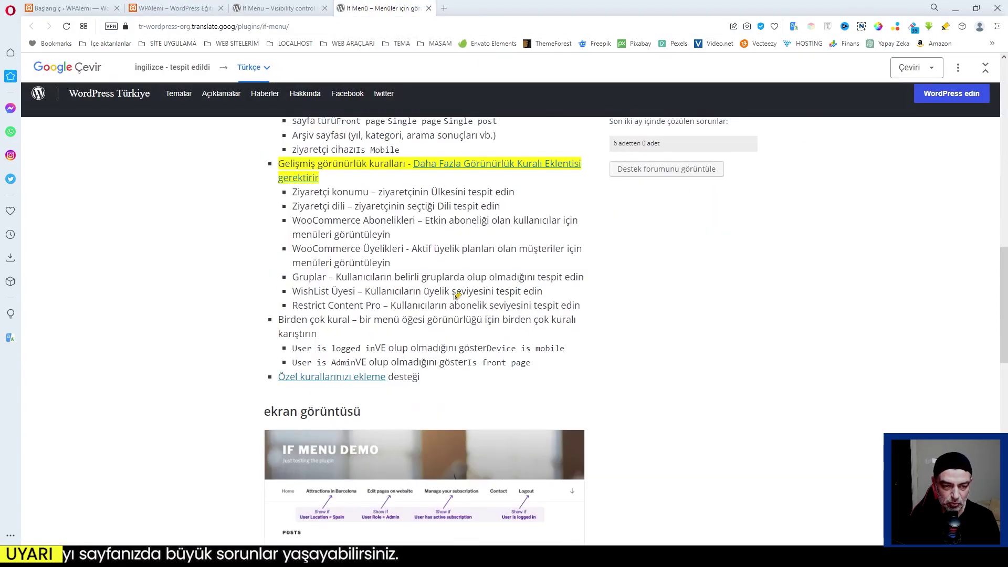
{"action": "mouse_move", "coordinate": [464, 279]}
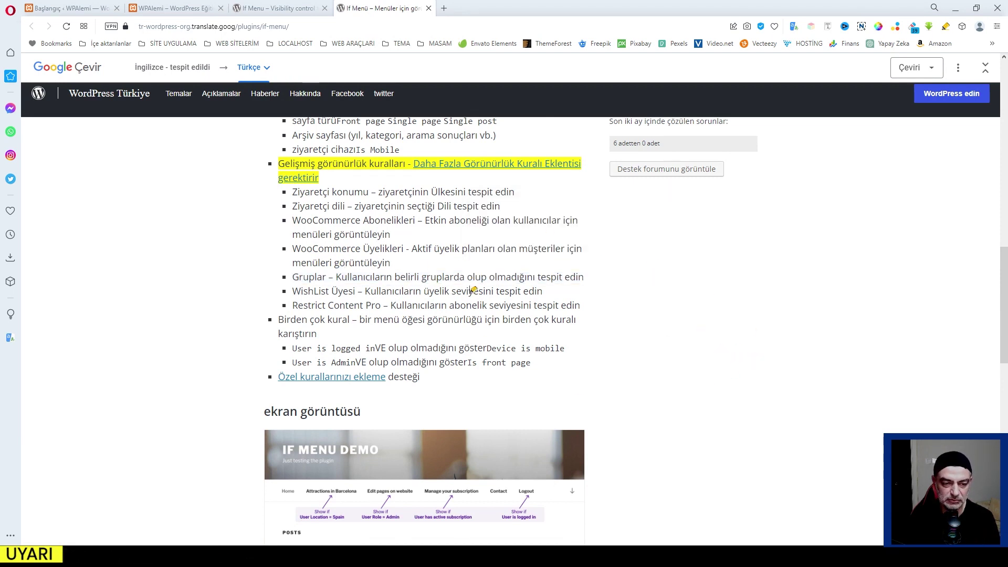
{"action": "key", "text": "ctrl+Tab"}
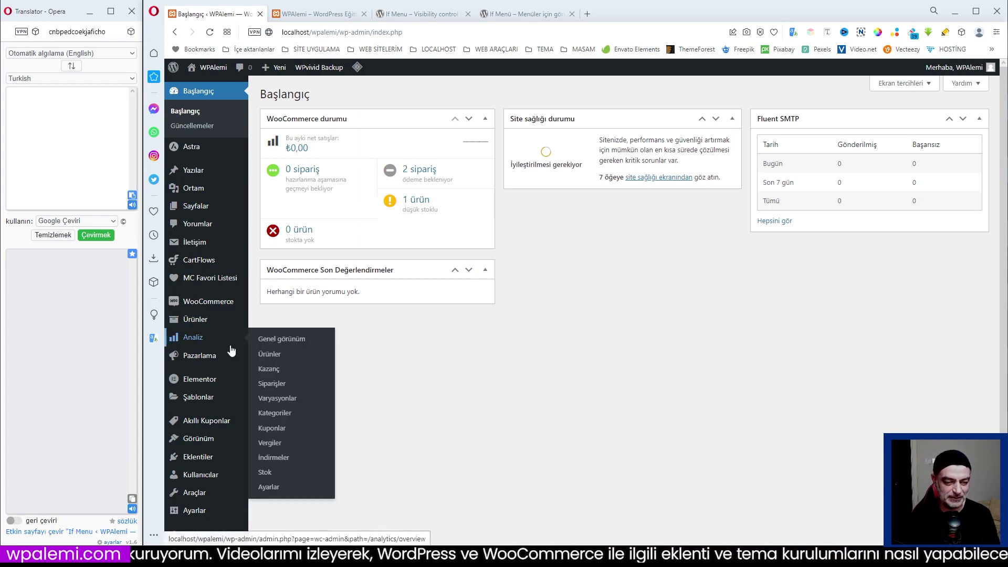
Go to Görünüm > If Menu in the admin sidebar.
{"action": "mouse_move", "coordinate": [202, 444]}
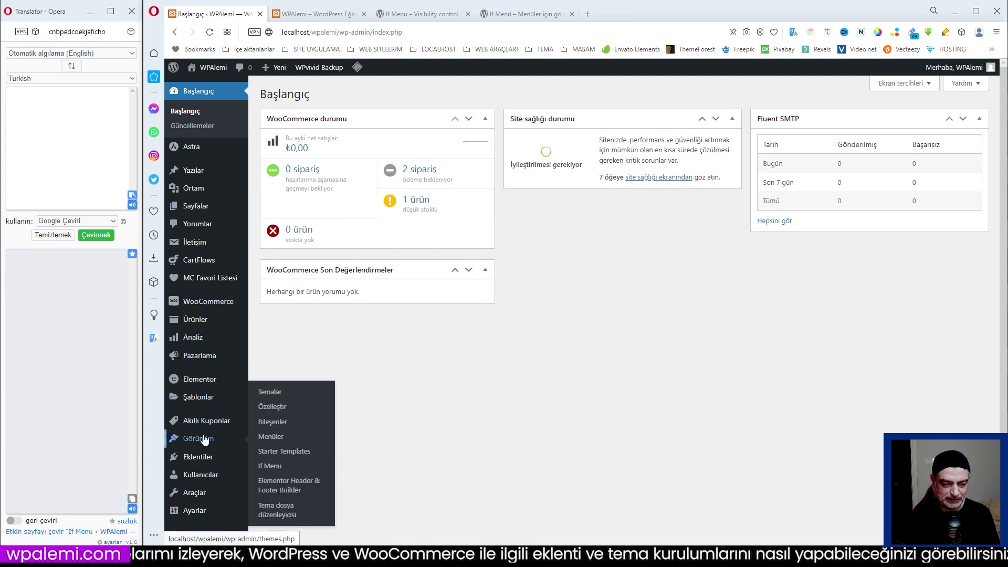
{"action": "left_click", "coordinate": [270, 468]}
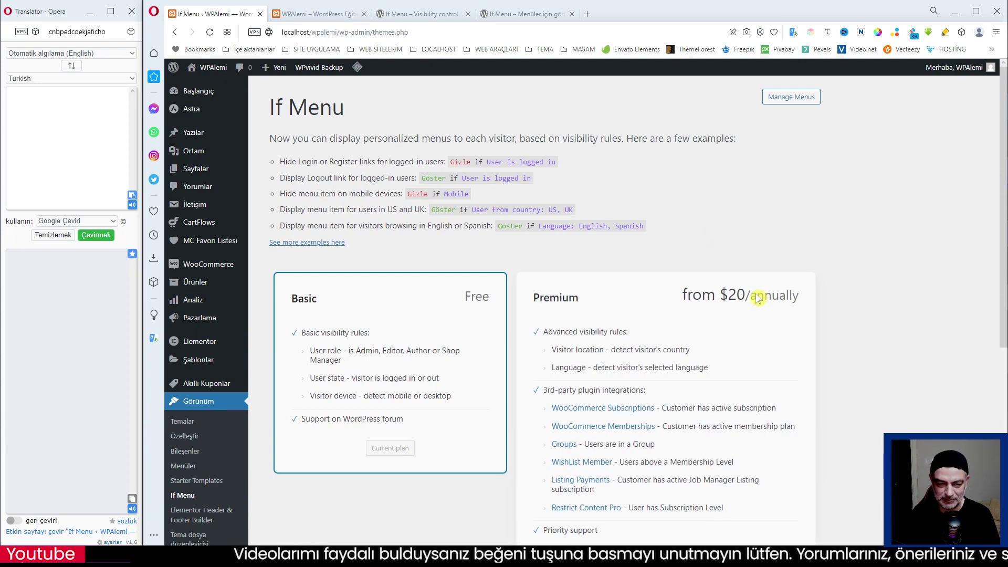
Translate the example tip about hiding Login or Register links into Turkish.
{"action": "scroll", "coordinate": [838, 334], "scroll_direction": "down", "scroll_amount": 1}
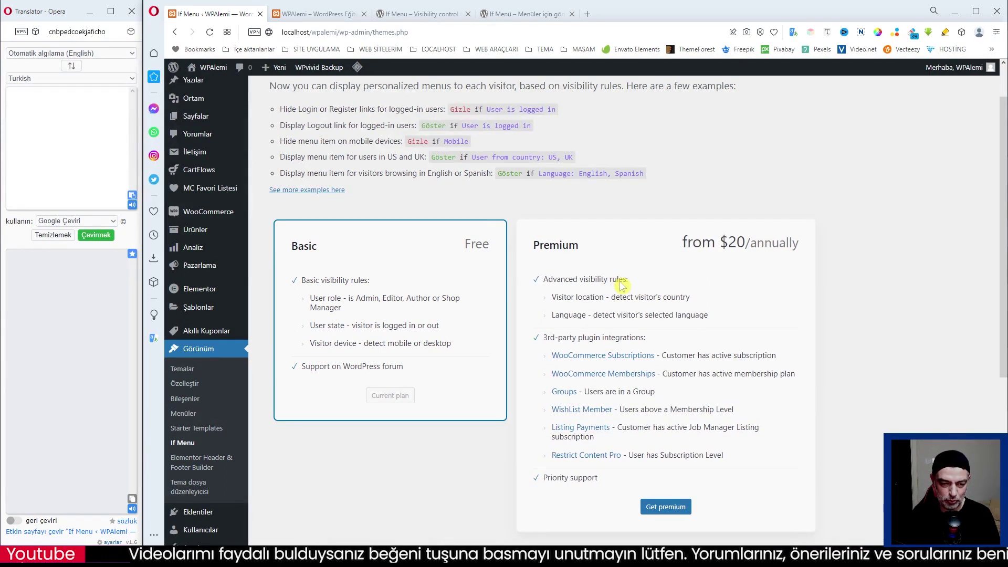
{"action": "scroll", "coordinate": [525, 231], "scroll_direction": "up", "scroll_amount": 1}
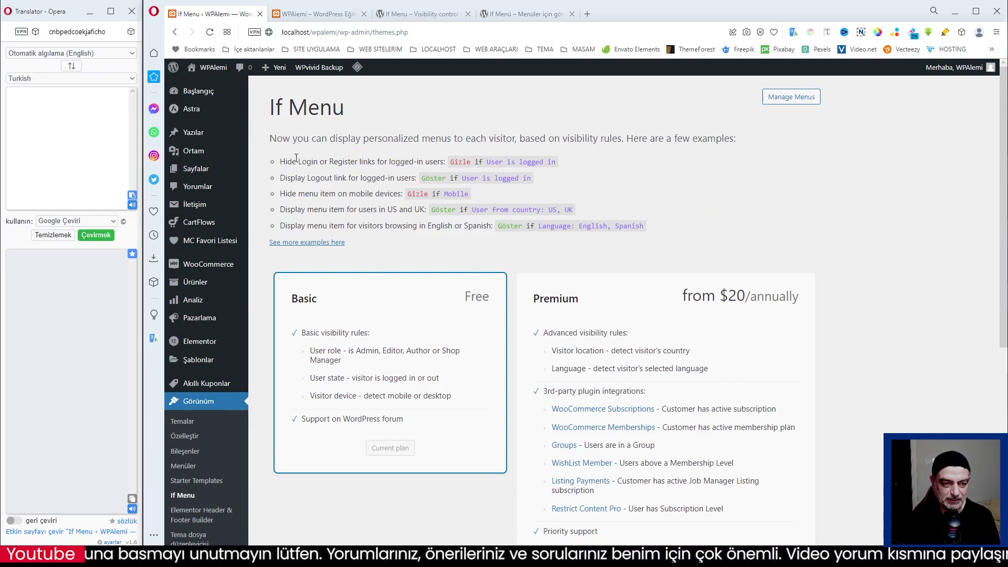
{"action": "left_click_drag", "start_coordinate": [281, 162], "coordinate": [445, 162]}
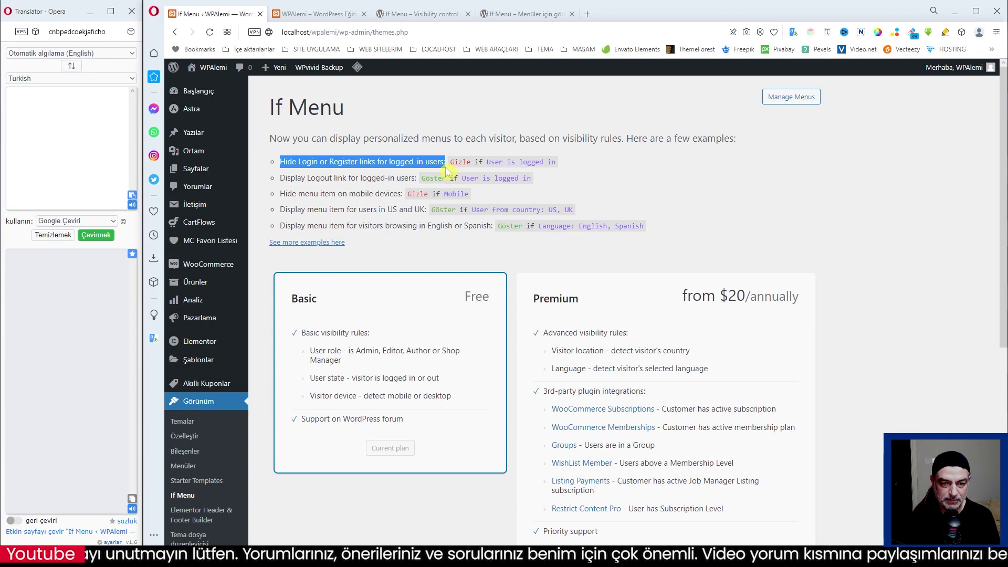
{"action": "right_click", "coordinate": [399, 160]}
{"action": "left_click", "coordinate": [428, 257]}
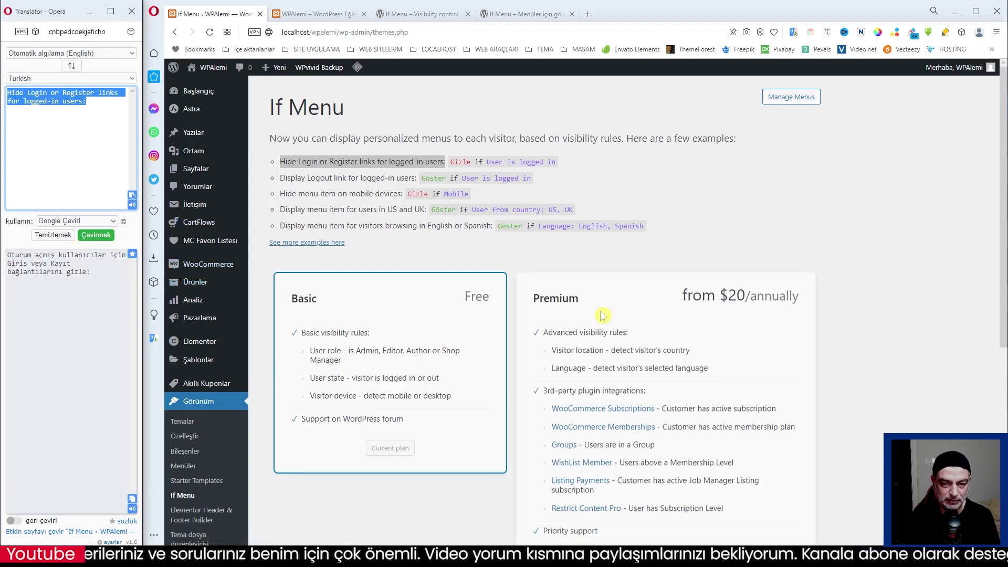
View the Max Hand Made front page as the logged-in user.
{"action": "left_click", "coordinate": [479, 246]}
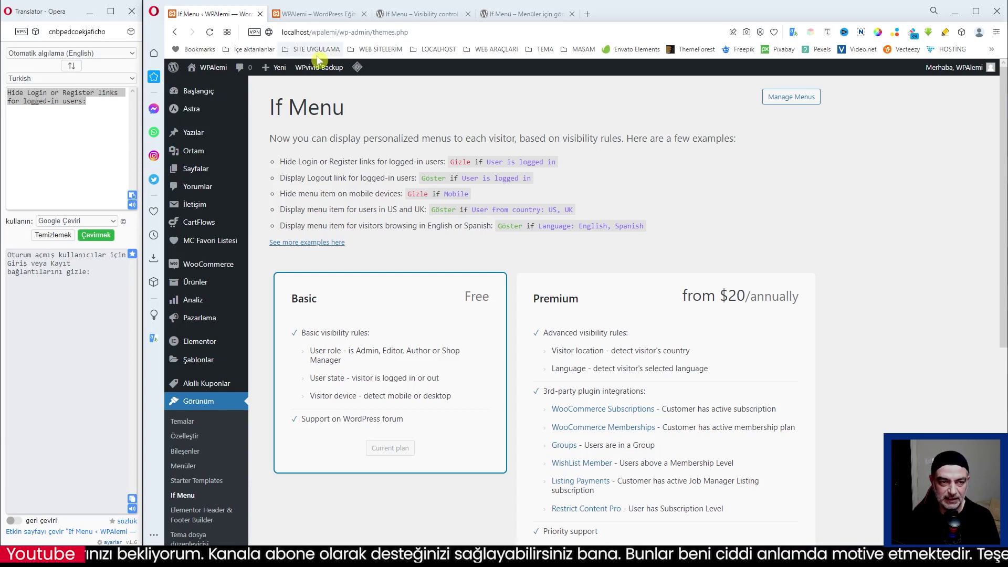
{"action": "left_click", "coordinate": [315, 15]}
{"action": "mouse_move", "coordinate": [791, 125]}
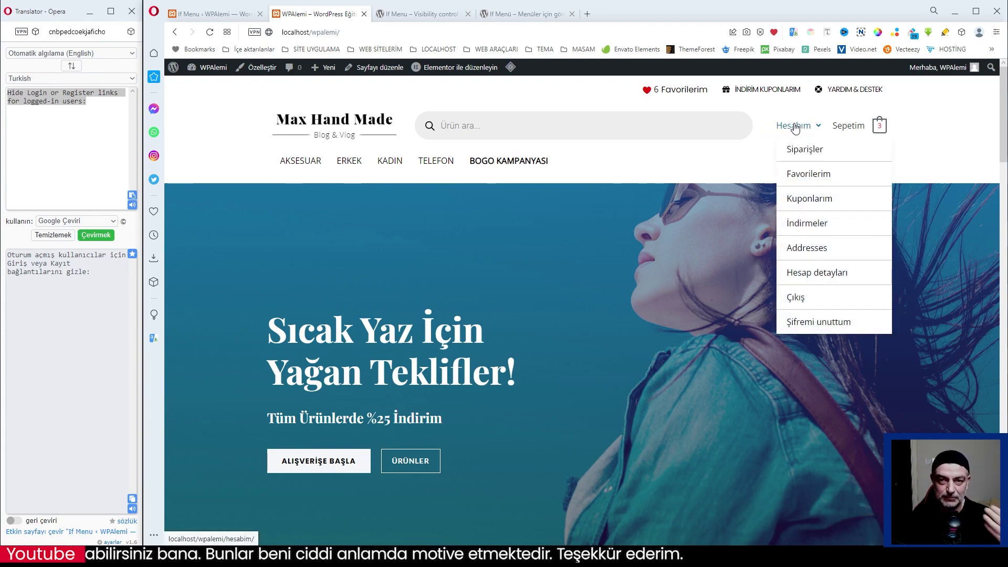
Go back to the If Menu ‹ WPAlemi plugin tab.
{"action": "left_click", "coordinate": [231, 14]}
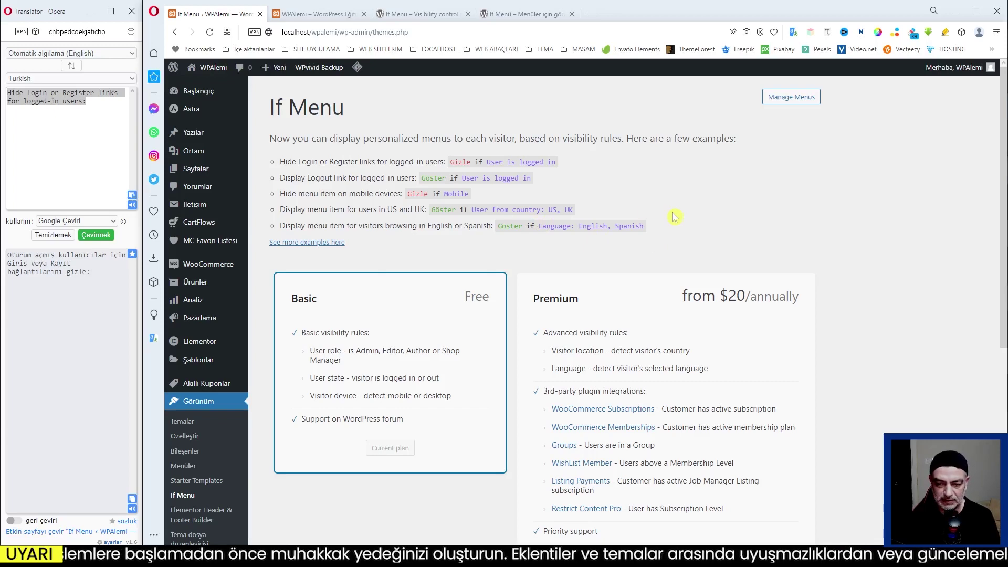
Translate the If Menu peek description, then tick If Menu peek and save the settings.
{"action": "scroll", "coordinate": [582, 218], "scroll_direction": "down", "scroll_amount": 2}
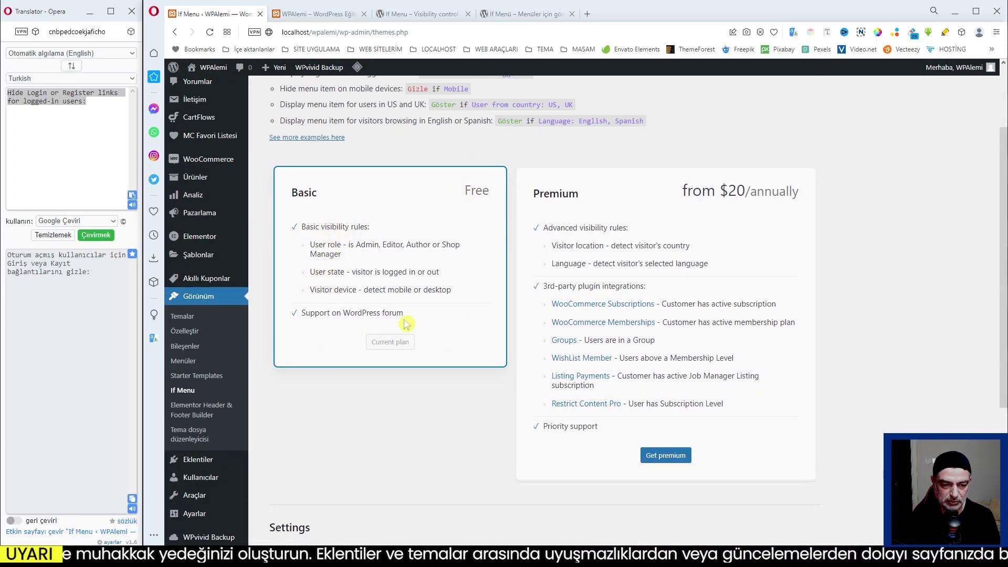
{"action": "scroll", "coordinate": [462, 296], "scroll_direction": "down", "scroll_amount": 4}
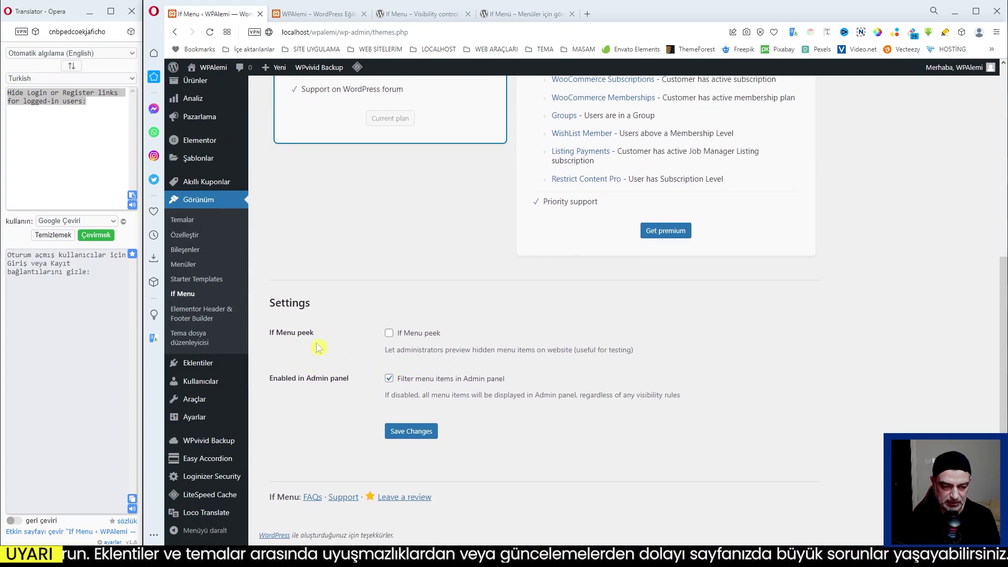
{"action": "left_click_drag", "start_coordinate": [387, 351], "coordinate": [581, 351]}
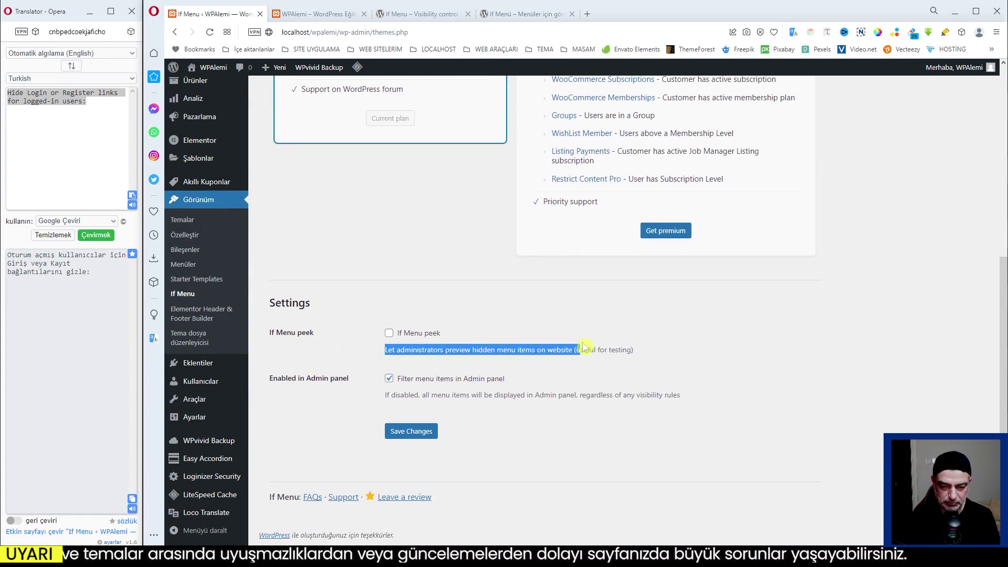
{"action": "triple_click", "coordinate": [630, 351]}
{"action": "right_click", "coordinate": [608, 353]}
{"action": "left_click", "coordinate": [652, 446]}
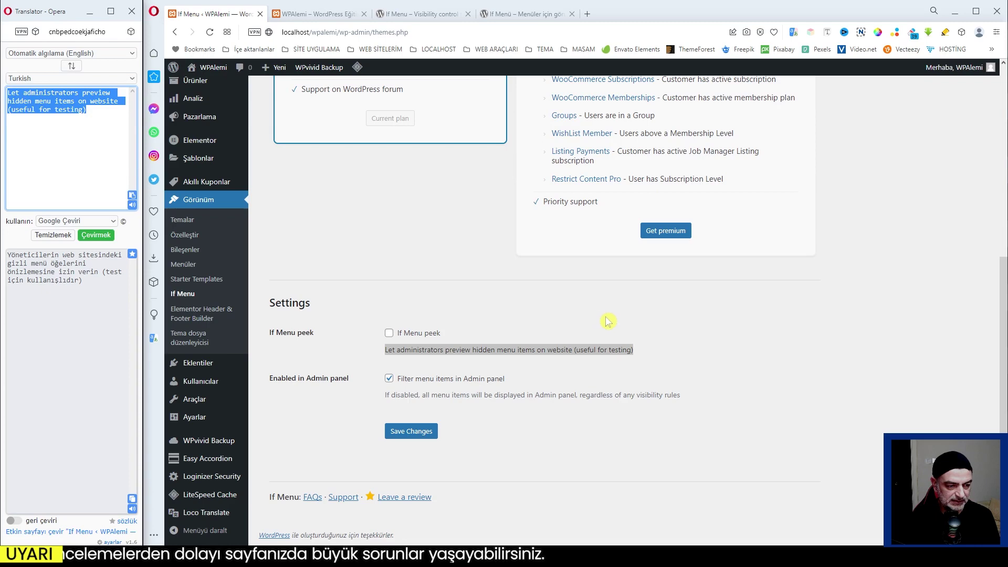
{"action": "left_click", "coordinate": [389, 332]}
{"action": "left_click", "coordinate": [418, 431]}
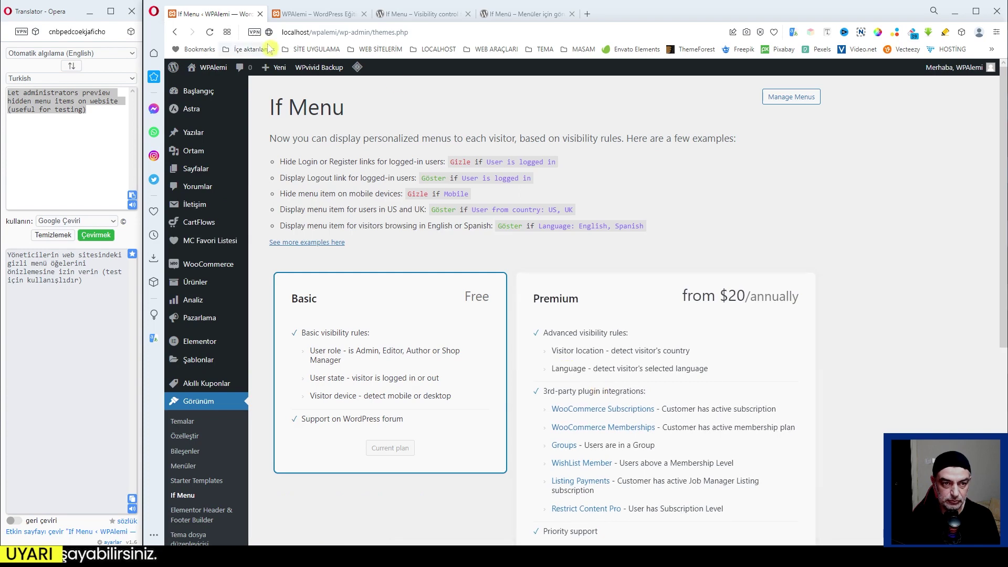
Reload the storefront to confirm the hidden Giriş Yap item is now previewed.
{"action": "left_click", "coordinate": [313, 14]}
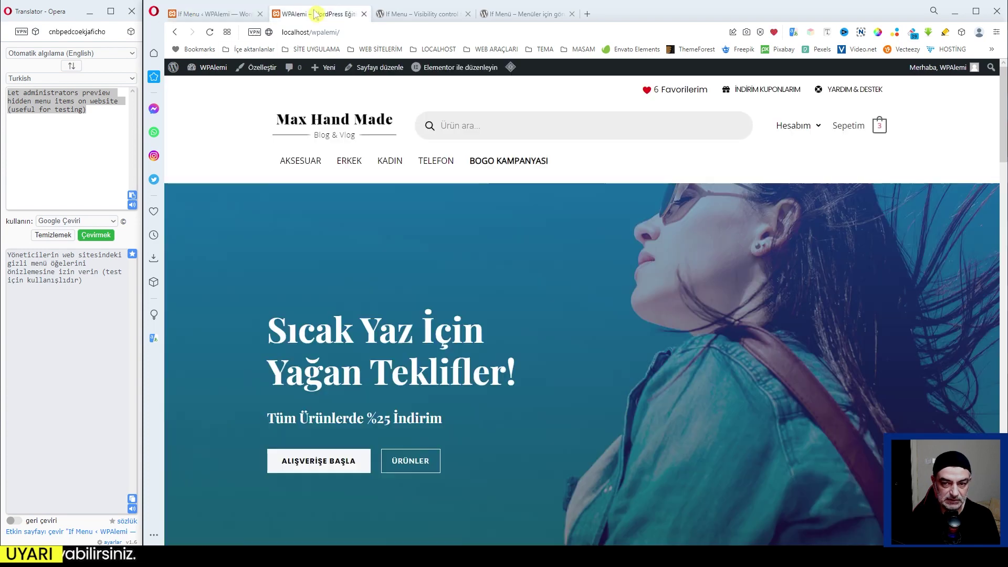
{"action": "left_click", "coordinate": [208, 32]}
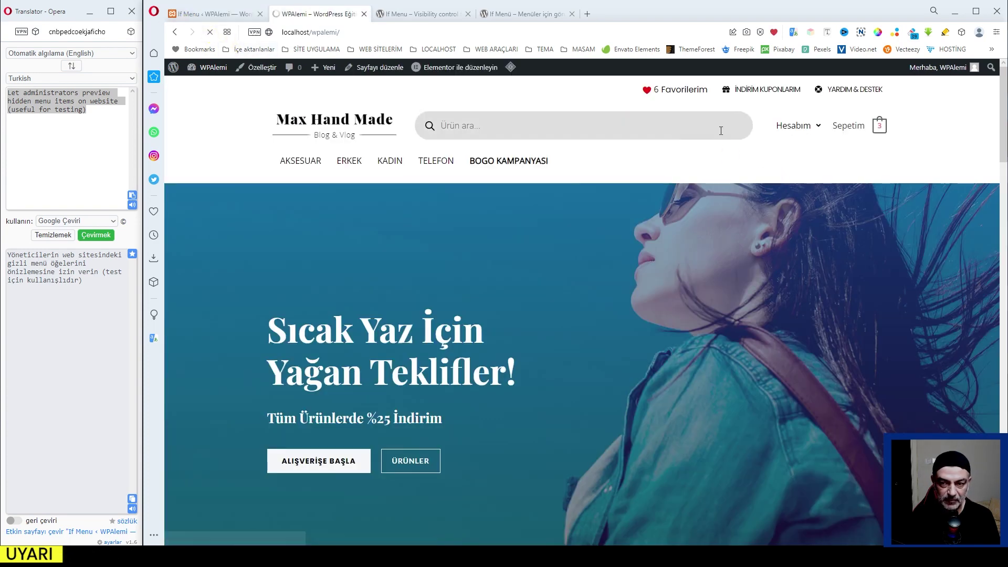
{"action": "mouse_move", "coordinate": [795, 128]}
{"action": "mouse_move", "coordinate": [812, 104]}
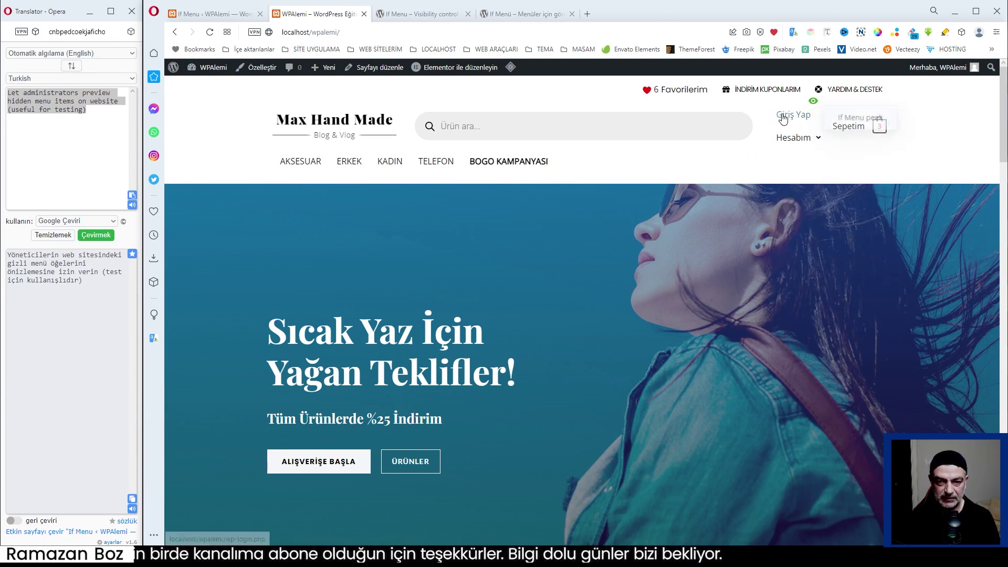
{"action": "left_click", "coordinate": [224, 17]}
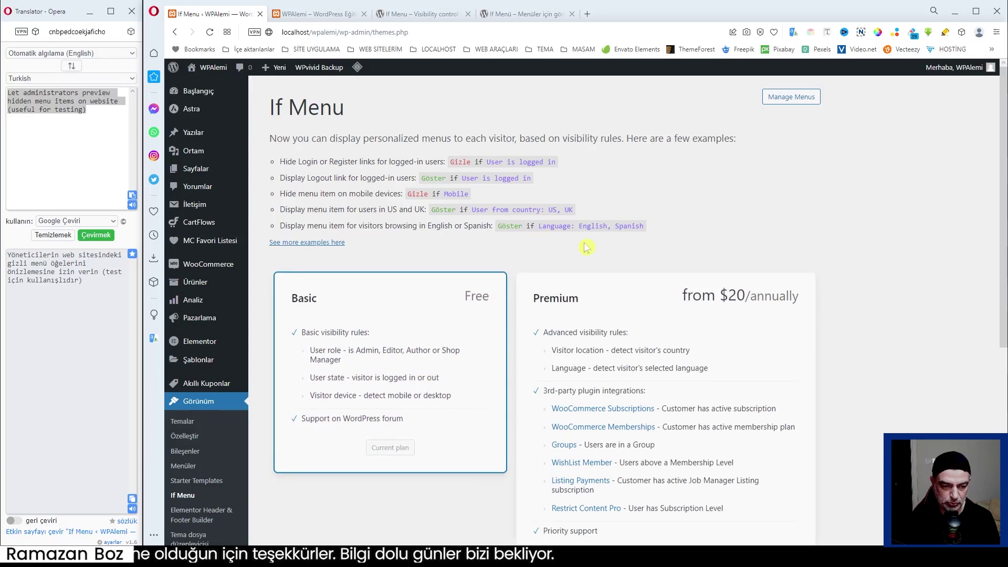
{"action": "scroll", "coordinate": [422, 368], "scroll_direction": "down", "scroll_amount": 5}
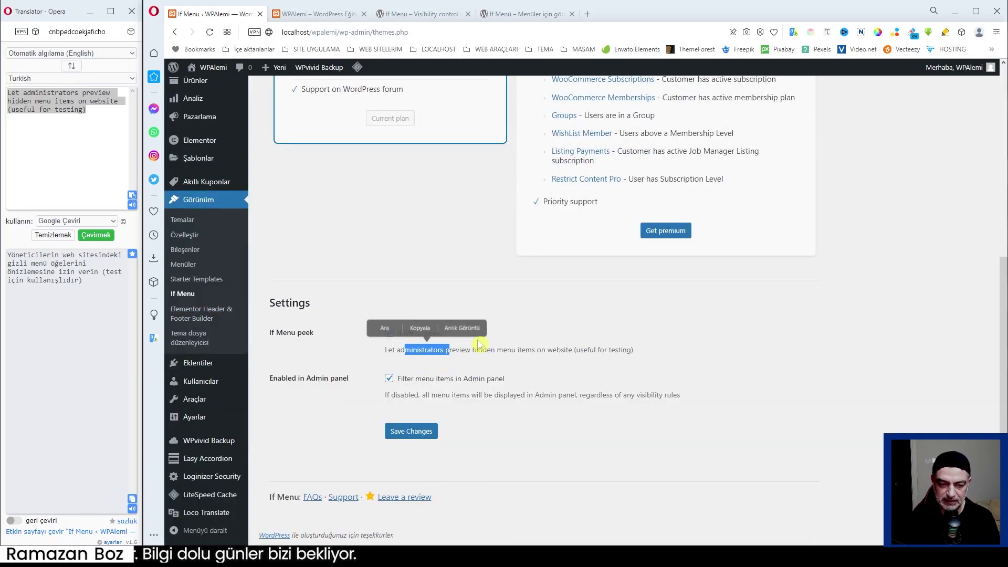
{"action": "left_click", "coordinate": [338, 13]}
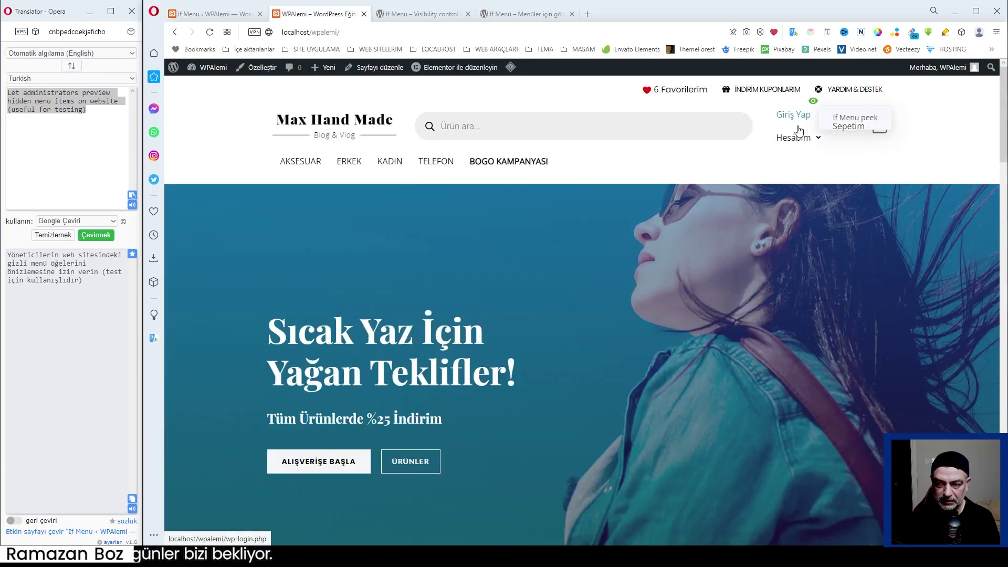
{"action": "mouse_move", "coordinate": [800, 141]}
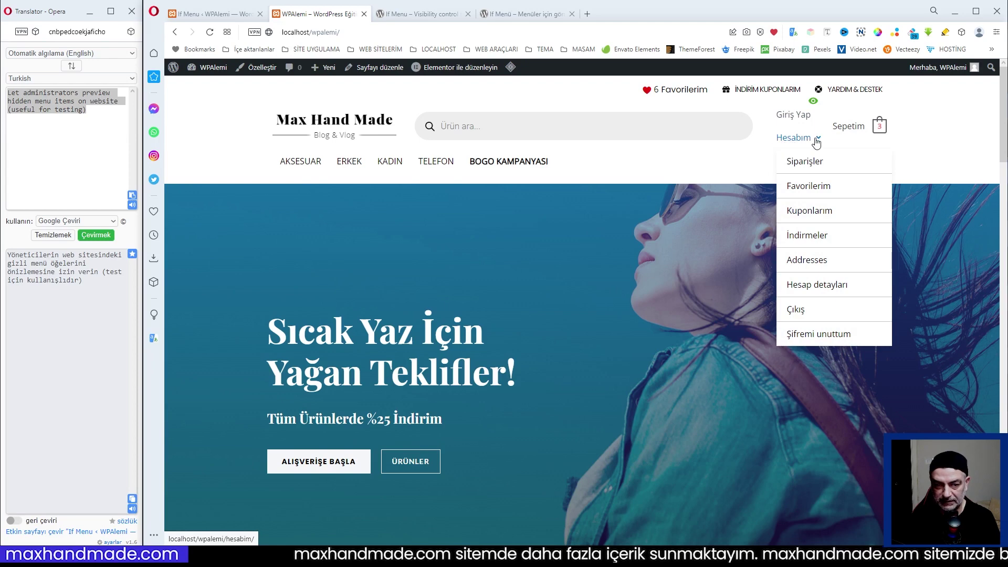
Translate the Filter menu items in Admin panel note into Turkish.
{"action": "left_click", "coordinate": [210, 12]}
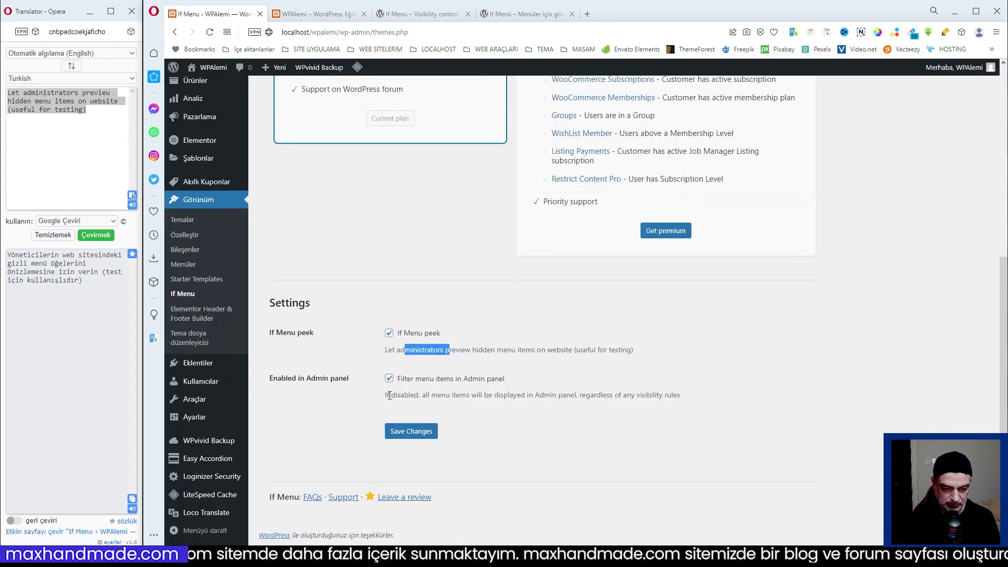
{"action": "left_click_drag", "start_coordinate": [387, 398], "coordinate": [681, 396]}
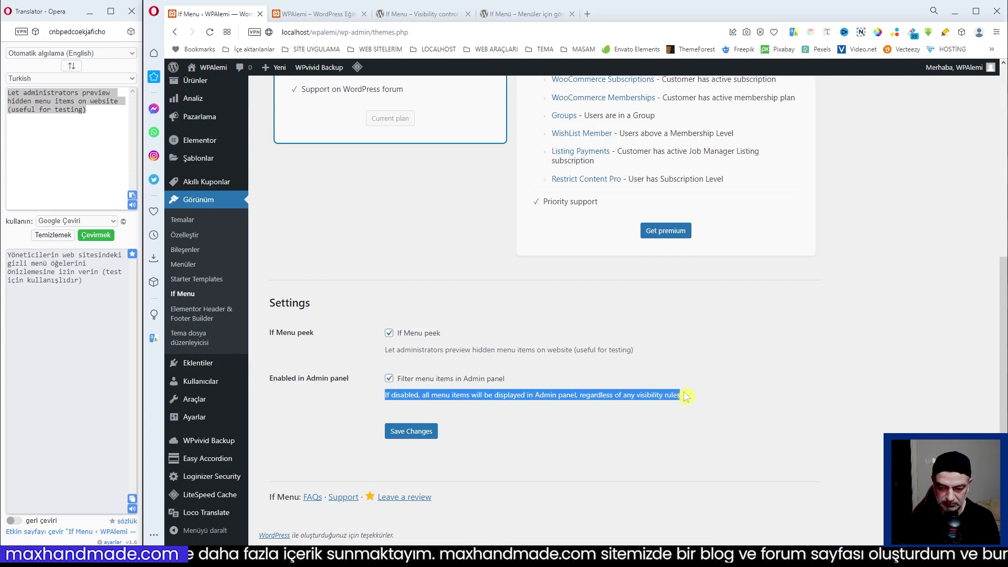
{"action": "right_click", "coordinate": [649, 397]}
{"action": "left_click", "coordinate": [663, 329]}
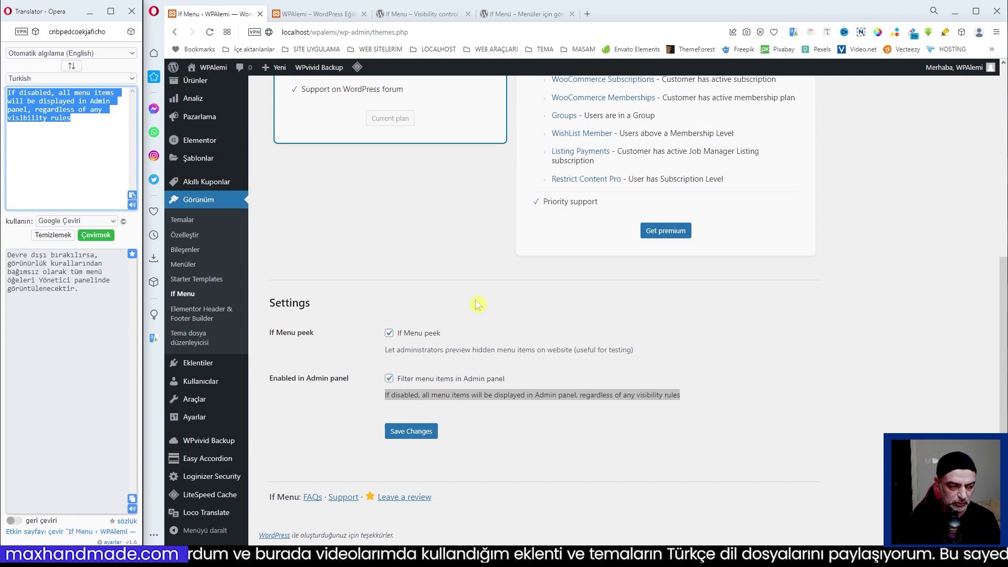
Untick If Menu peek and save, keeping Filter menu items in Admin panel on.
{"action": "scroll", "coordinate": [572, 286], "scroll_direction": "up", "scroll_amount": 6}
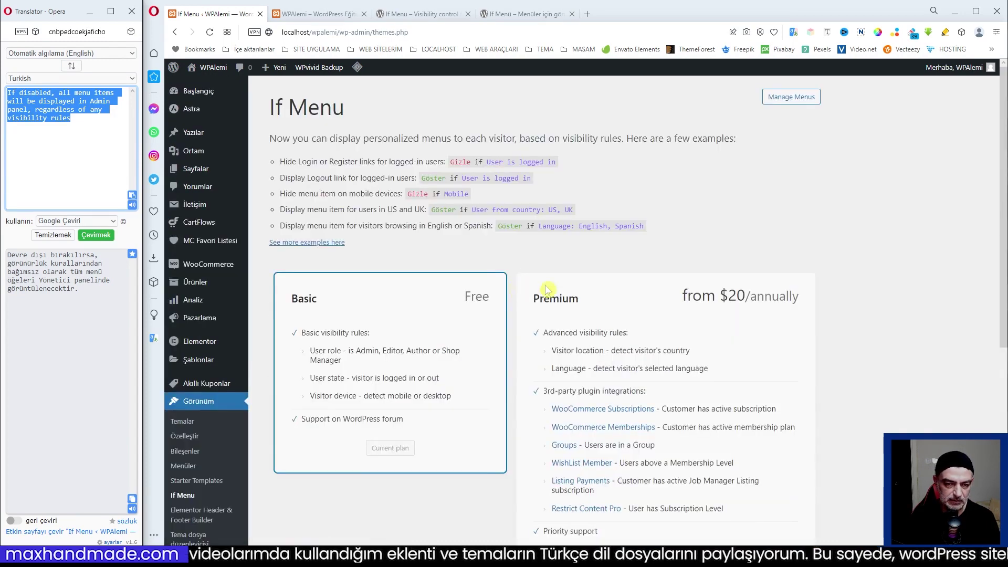
{"action": "scroll", "coordinate": [668, 225], "scroll_direction": "down", "scroll_amount": 6}
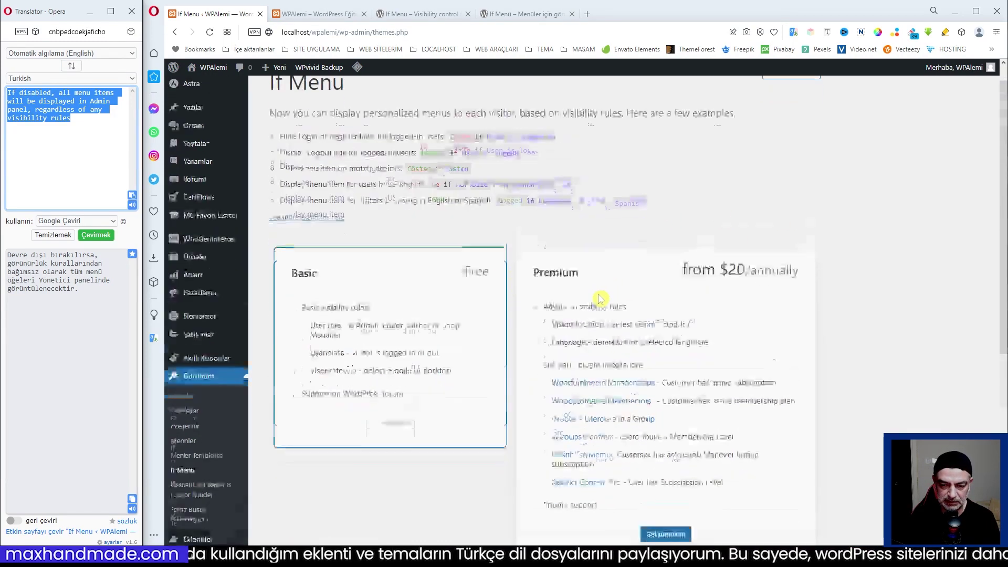
{"action": "left_click", "coordinate": [388, 334]}
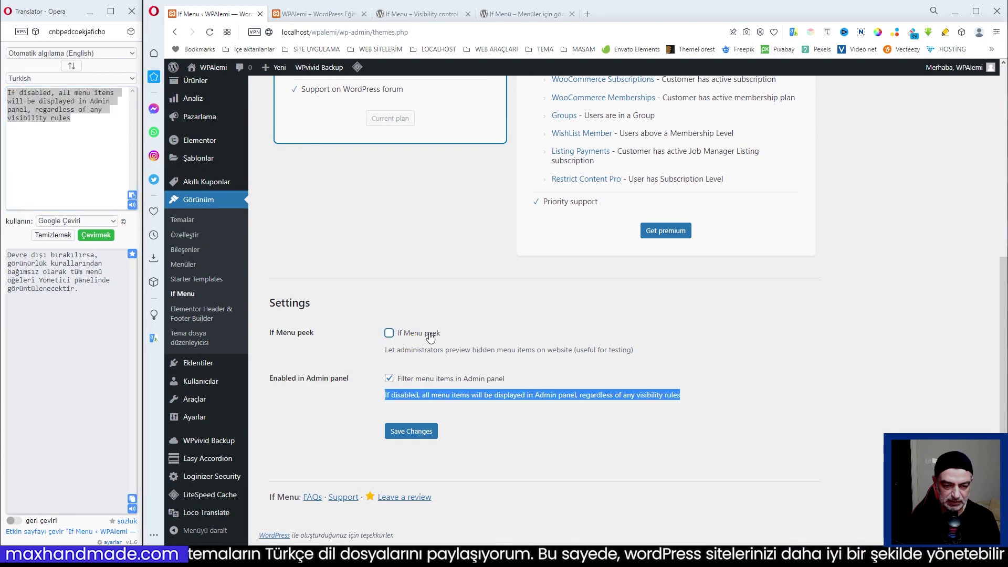
{"action": "left_click", "coordinate": [414, 433]}
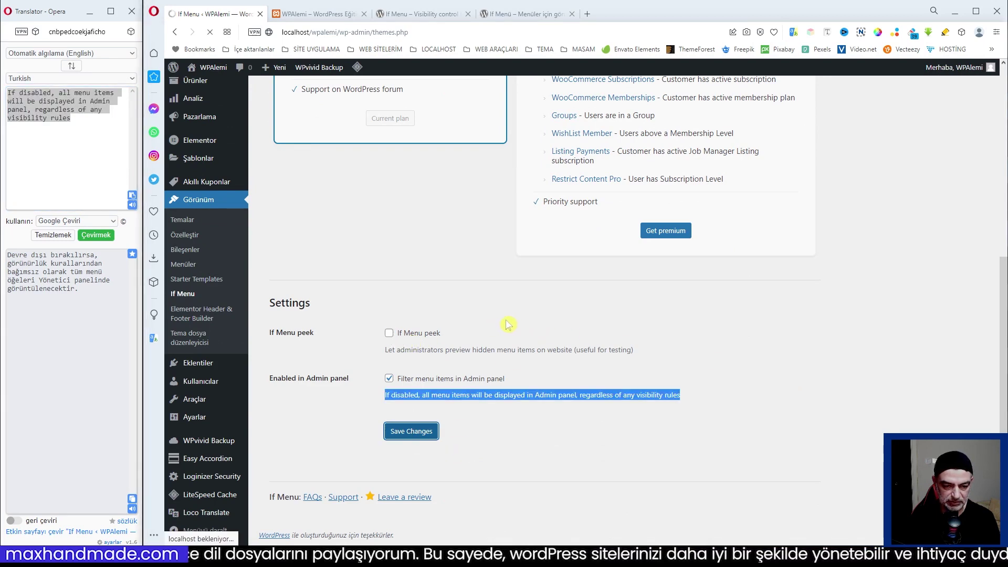
{"action": "scroll", "coordinate": [601, 355], "scroll_direction": "down", "scroll_amount": 4}
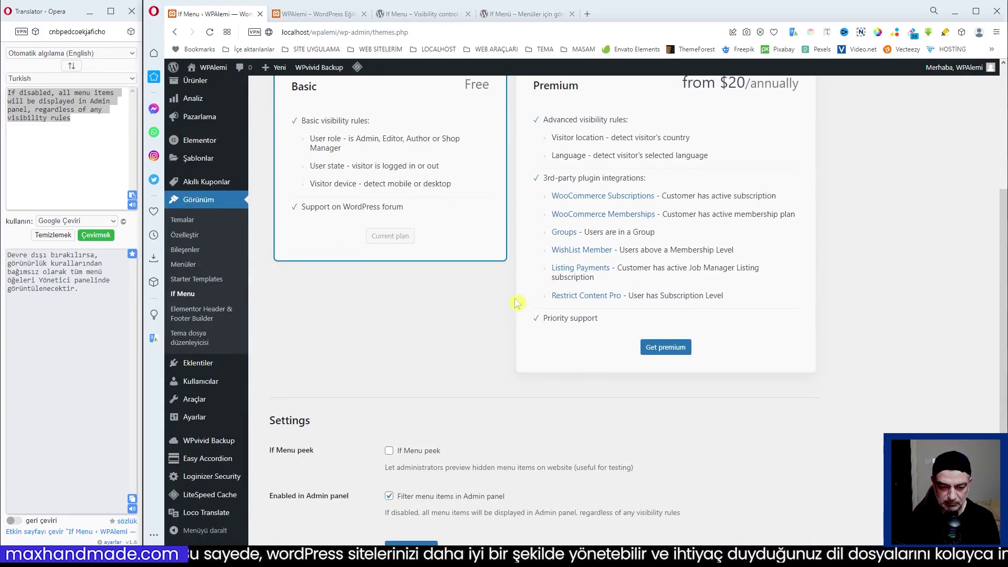
{"action": "scroll", "coordinate": [405, 498], "scroll_direction": "down", "scroll_amount": 2}
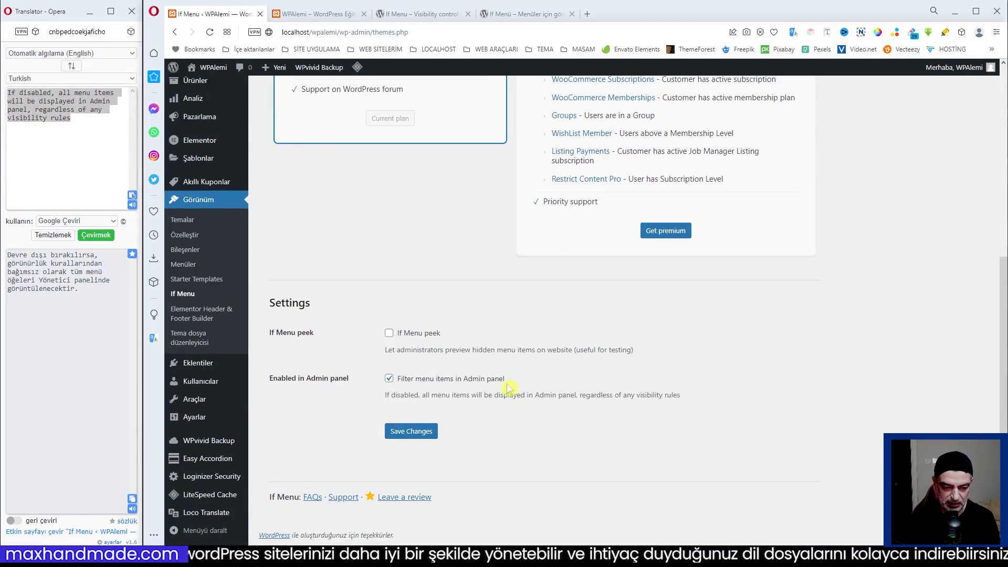
{"action": "scroll", "coordinate": [670, 387], "scroll_direction": "up", "scroll_amount": 2}
{"action": "scroll", "coordinate": [670, 387], "scroll_direction": "down", "scroll_amount": 2}
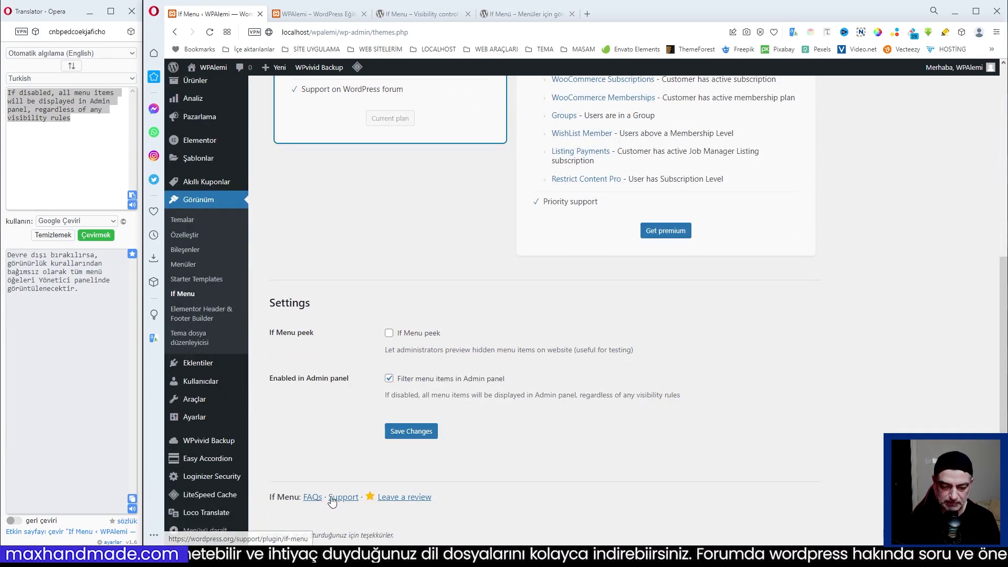
{"action": "scroll", "coordinate": [467, 159], "scroll_direction": "up", "scroll_amount": 5}
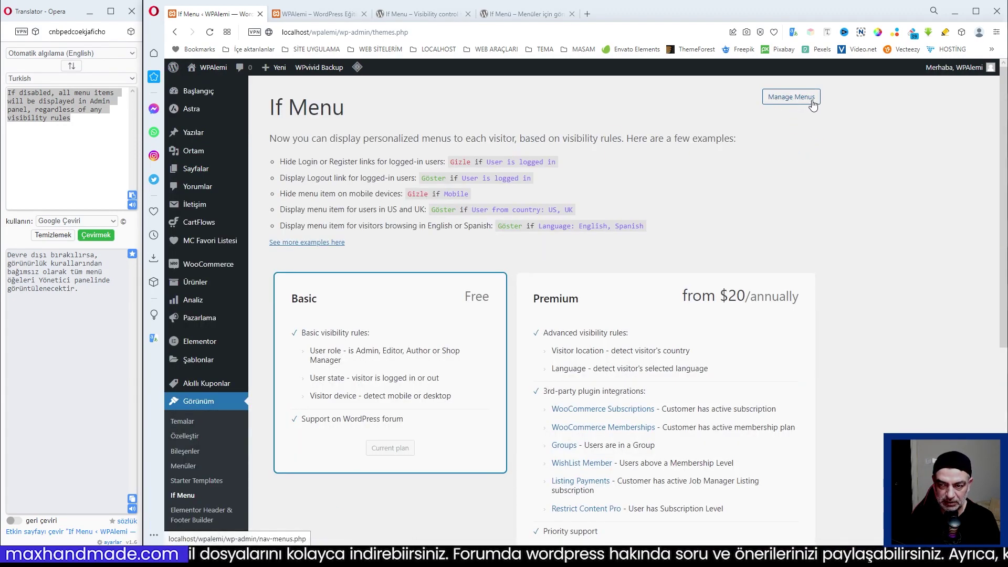
Go to Manage Menus and compare with the storefront's menu.
{"action": "left_click", "coordinate": [811, 101]}
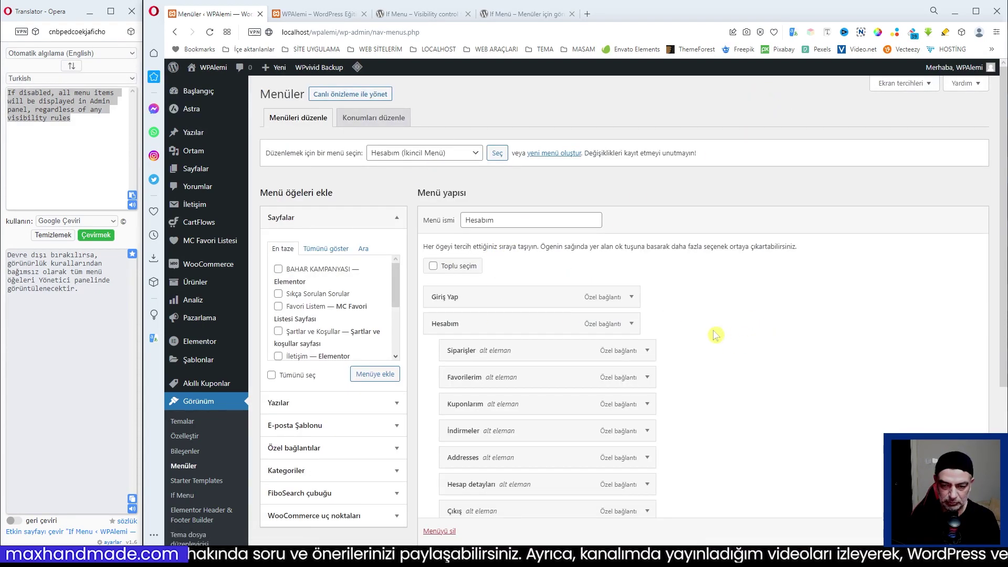
{"action": "scroll", "coordinate": [715, 333], "scroll_direction": "down", "scroll_amount": 2}
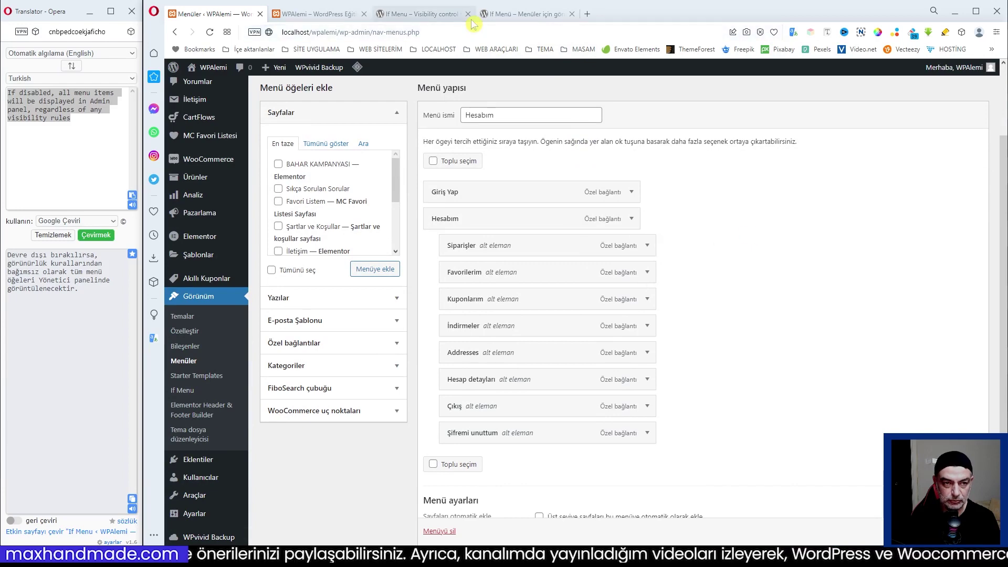
{"action": "left_click", "coordinate": [315, 14]}
{"action": "mouse_move", "coordinate": [800, 138]}
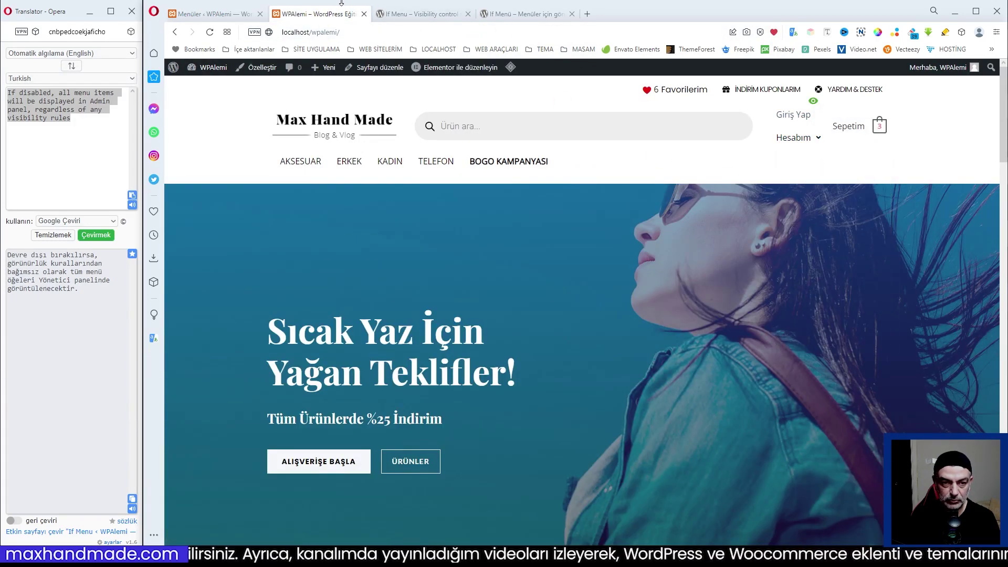
Expand the Giriş Yap and Hesabım items to reveal their visibility rules.
{"action": "left_click", "coordinate": [205, 16]}
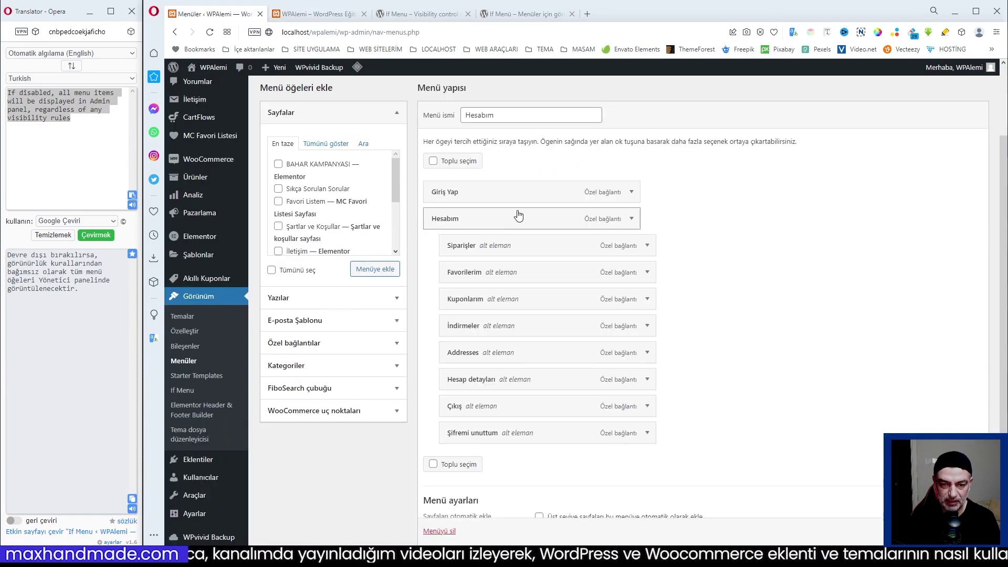
{"action": "left_click", "coordinate": [631, 193]}
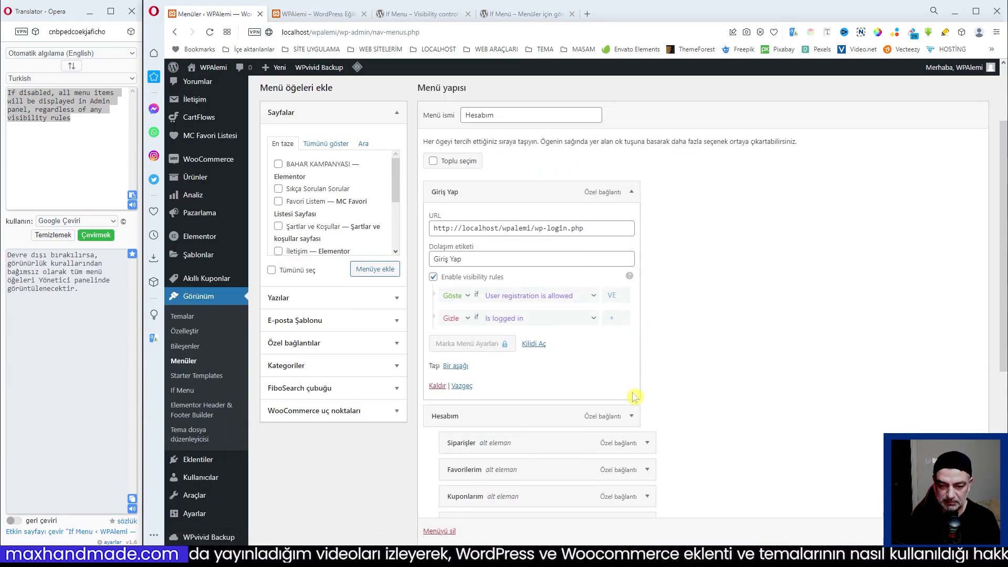
{"action": "left_click", "coordinate": [631, 417]}
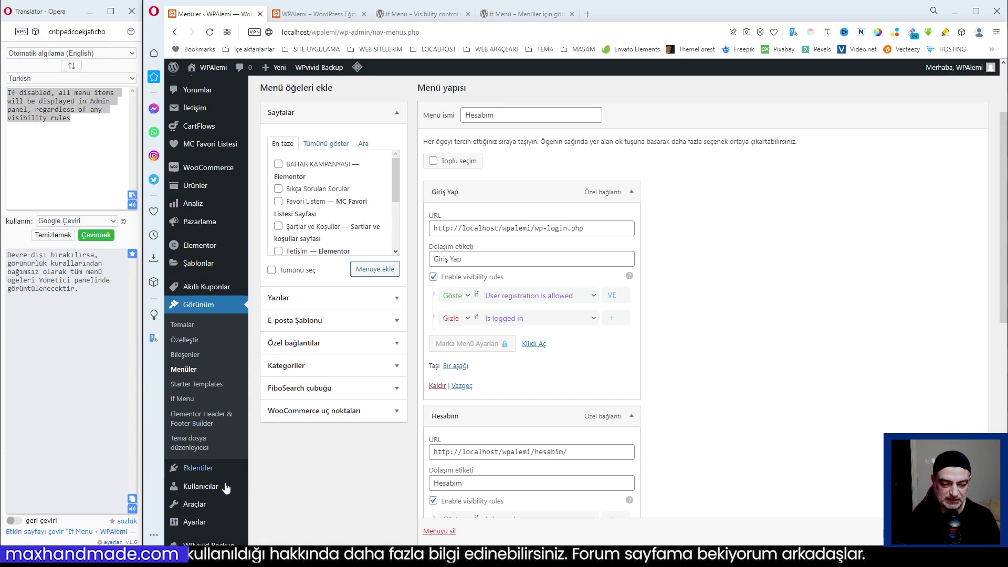
{"action": "left_click", "coordinate": [278, 525]}
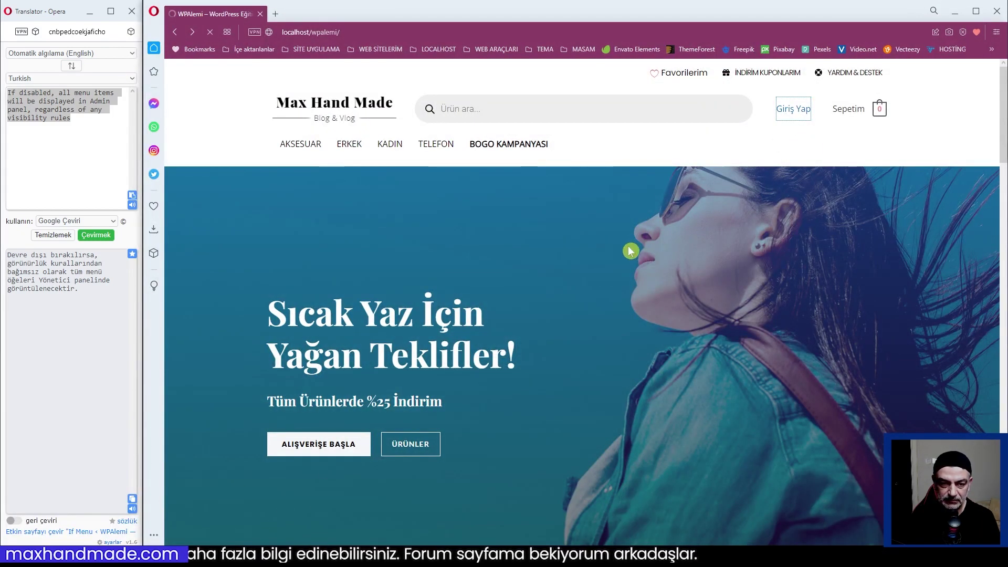
{"action": "left_click", "coordinate": [796, 107]}
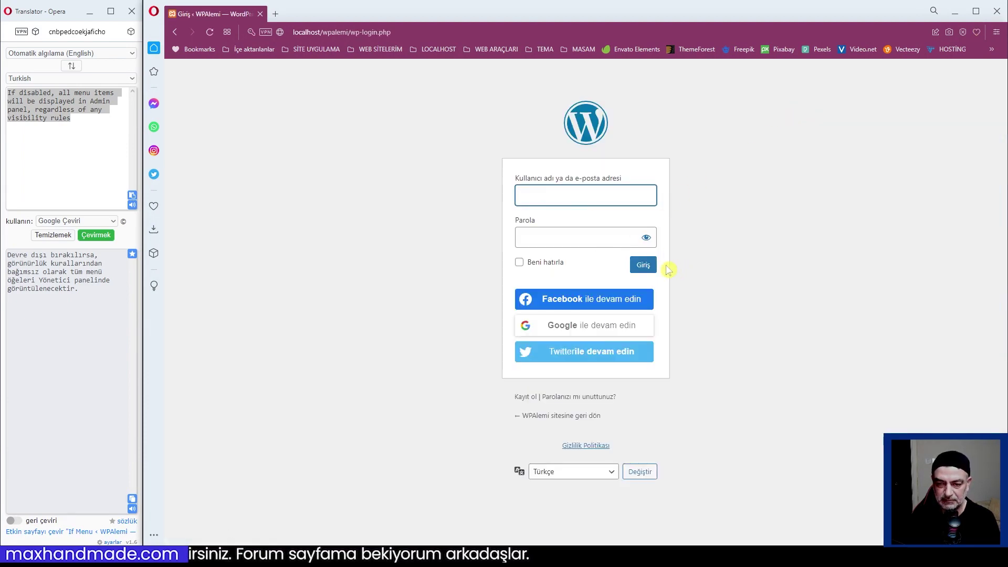
{"action": "key", "text": "ctrl+w"}
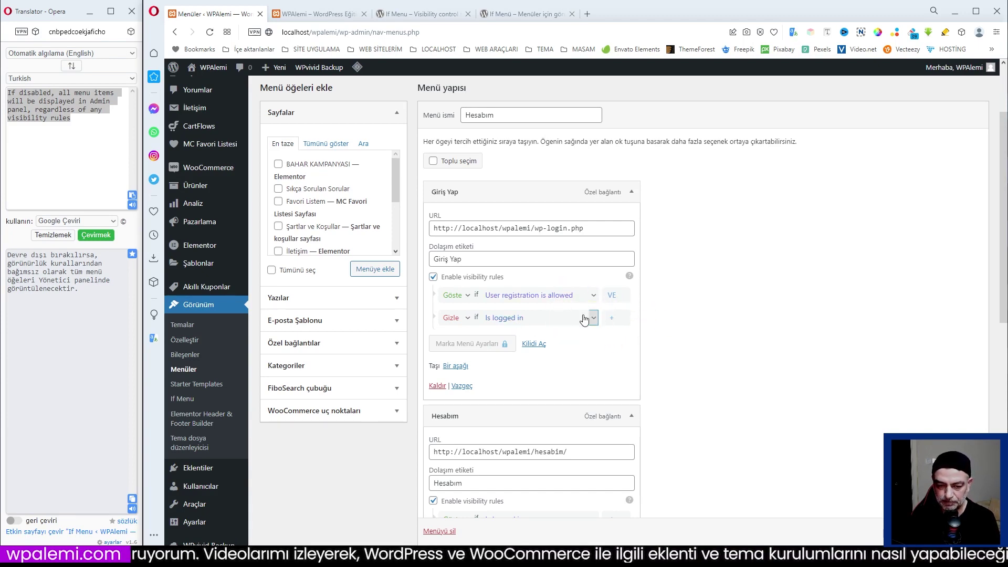
Review the Hesabım menu items, then collapse the Giriş Yap and Hesabım settings panels.
{"action": "scroll", "coordinate": [584, 320], "scroll_direction": "down", "scroll_amount": 3}
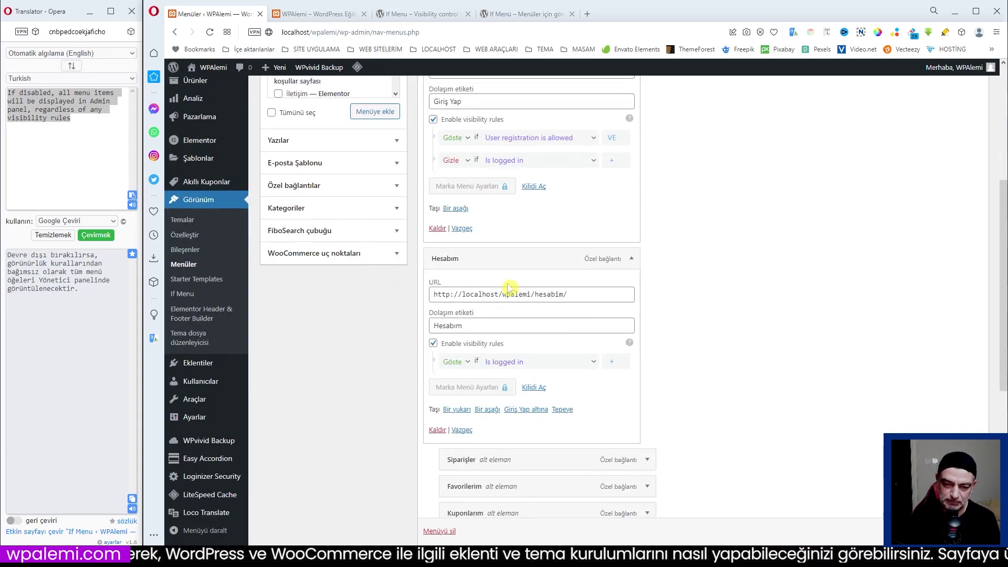
{"action": "scroll", "coordinate": [559, 388], "scroll_direction": "down", "scroll_amount": 4}
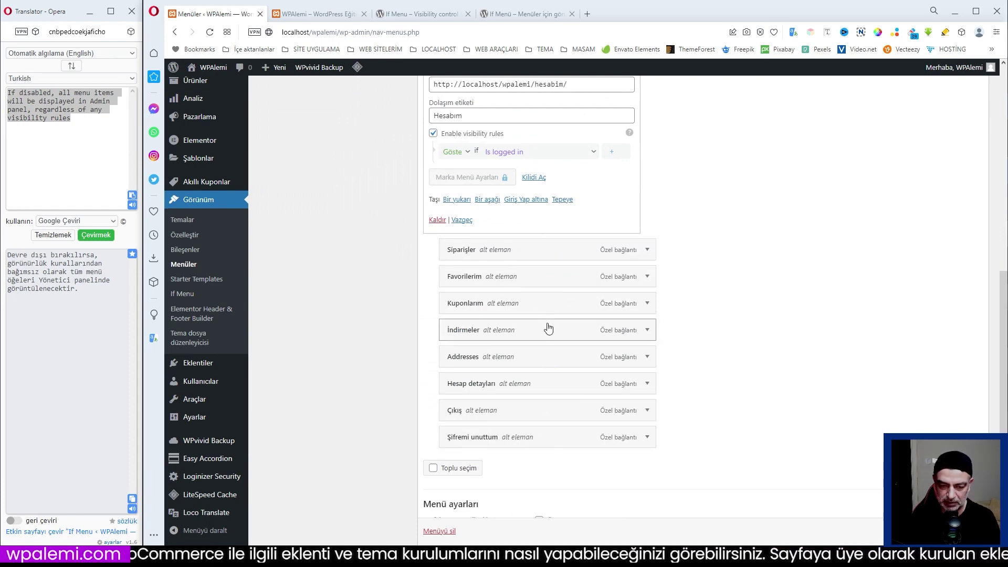
{"action": "scroll", "coordinate": [546, 269], "scroll_direction": "up", "scroll_amount": 3}
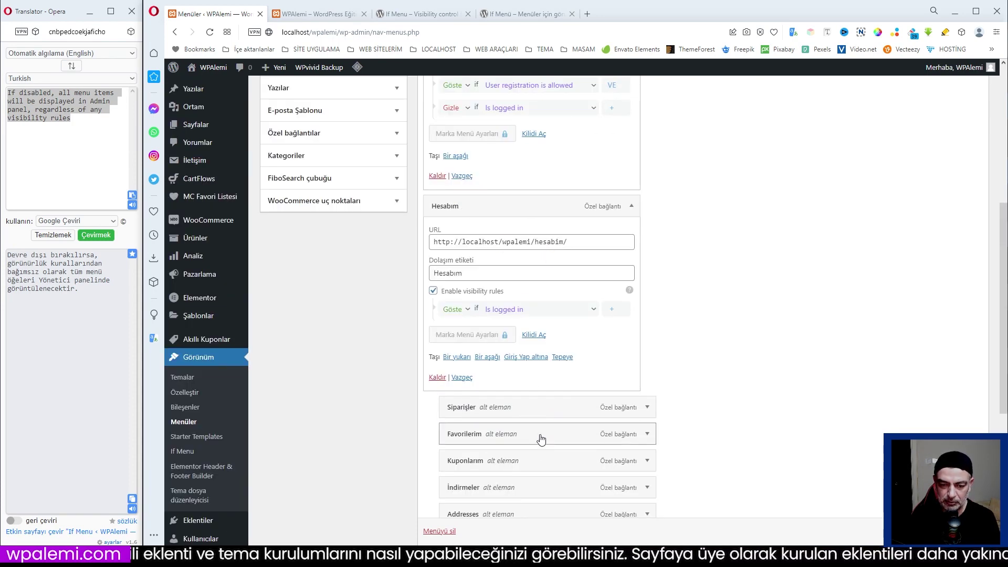
{"action": "scroll", "coordinate": [540, 439], "scroll_direction": "down", "scroll_amount": 3}
{"action": "scroll", "coordinate": [545, 346], "scroll_direction": "up", "scroll_amount": 3}
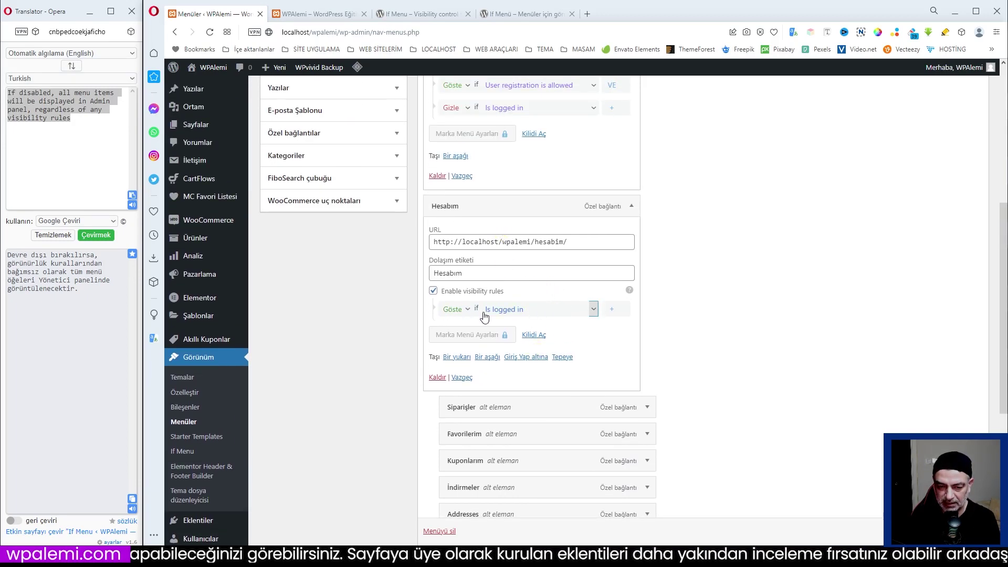
{"action": "scroll", "coordinate": [714, 313], "scroll_direction": "up", "scroll_amount": 4}
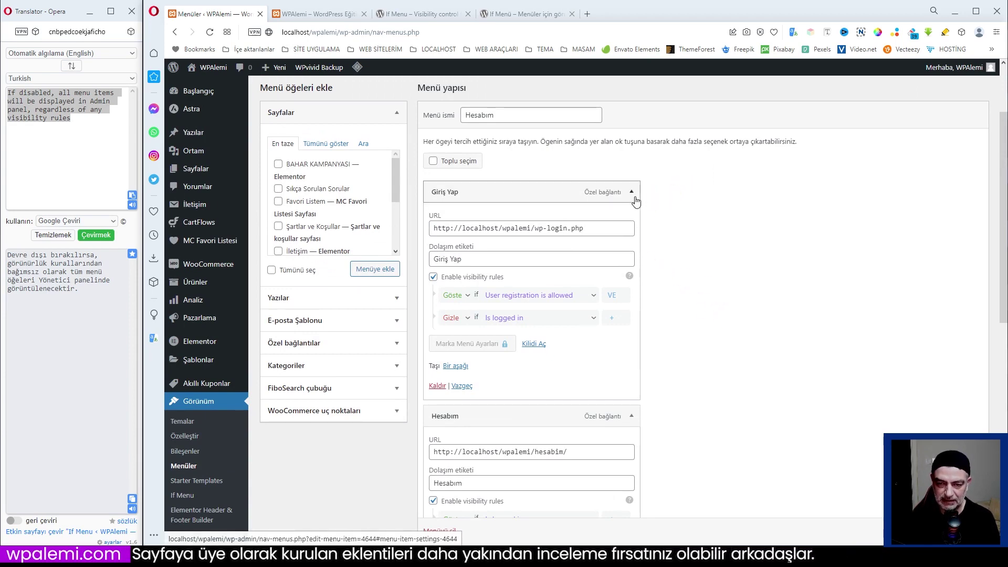
{"action": "scroll", "coordinate": [693, 246], "scroll_direction": "up", "scroll_amount": 2}
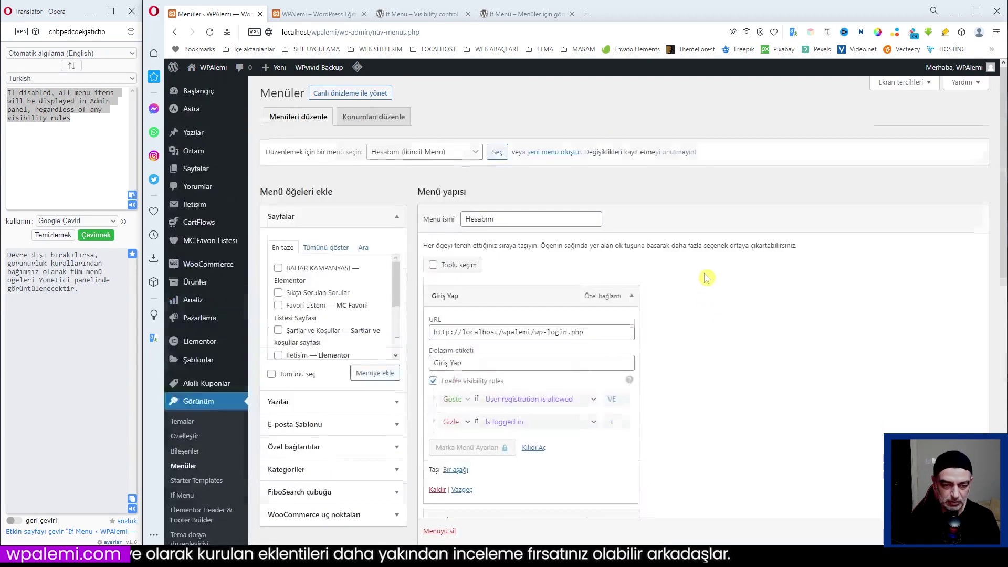
{"action": "left_click", "coordinate": [631, 297]}
{"action": "scroll", "coordinate": [637, 294], "scroll_direction": "down", "scroll_amount": 1}
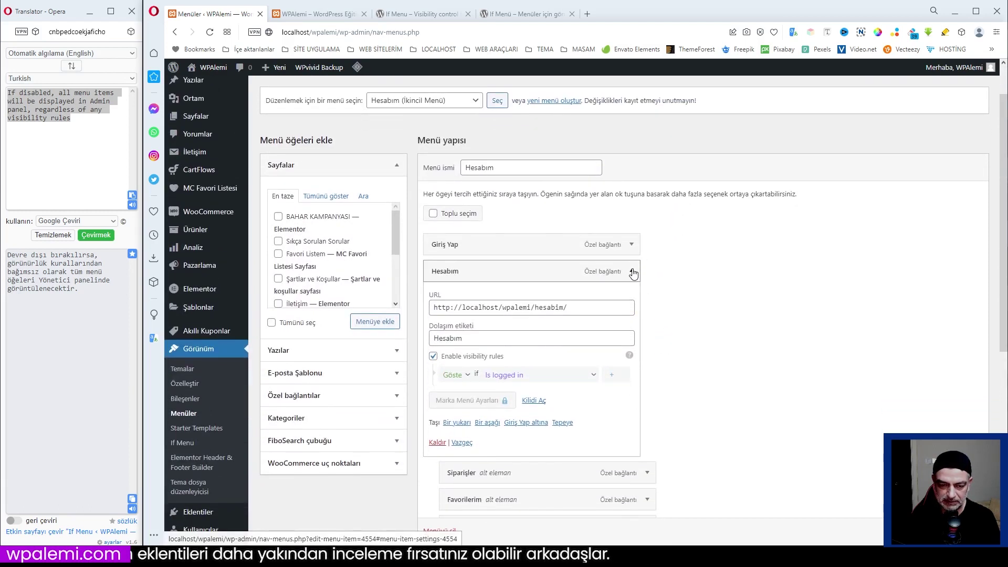
{"action": "left_click", "coordinate": [632, 271]}
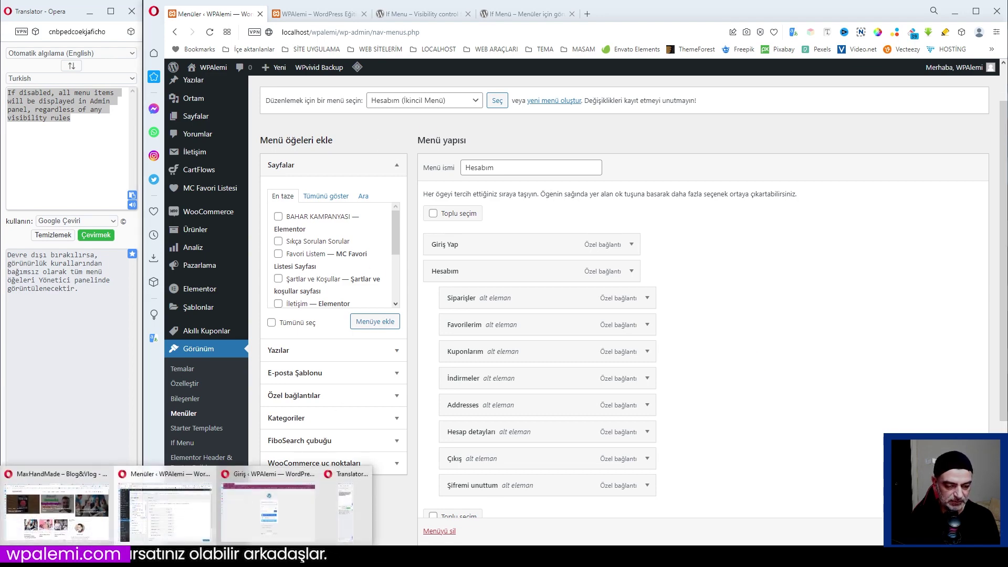
Copy the Kayıt ol registration link address from the login page.
{"action": "left_click", "coordinate": [315, 504]}
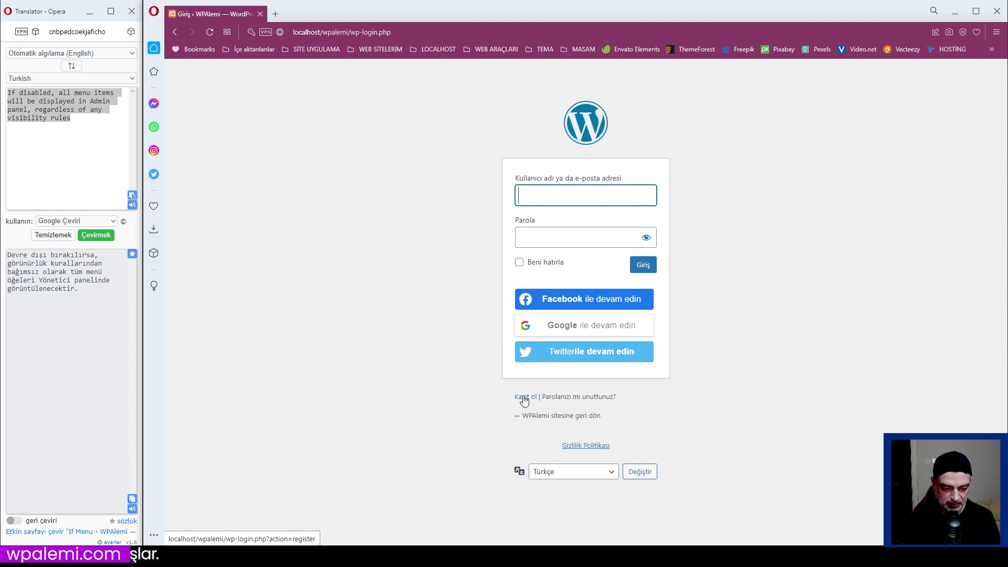
{"action": "right_click", "coordinate": [524, 400]}
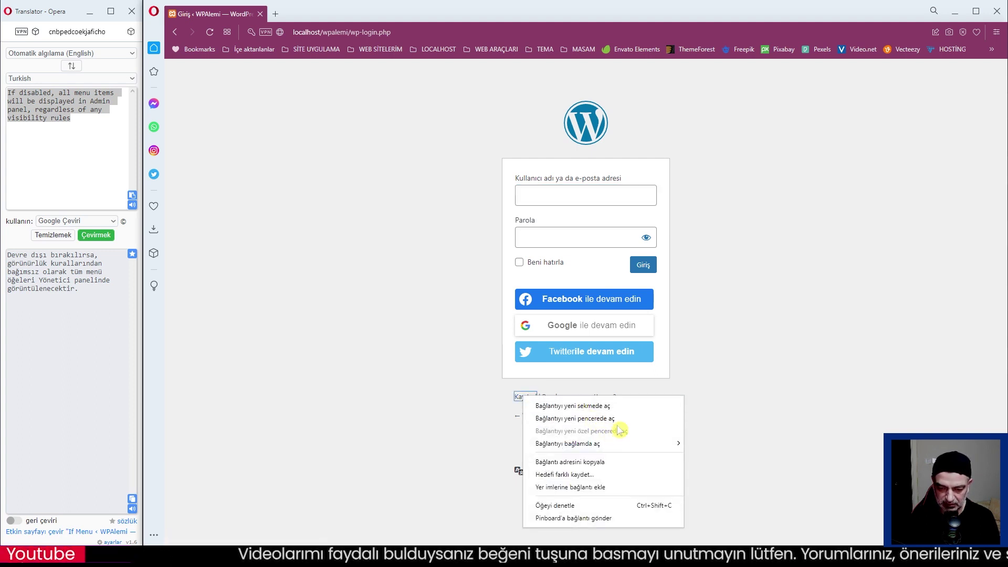
{"action": "left_click", "coordinate": [593, 462]}
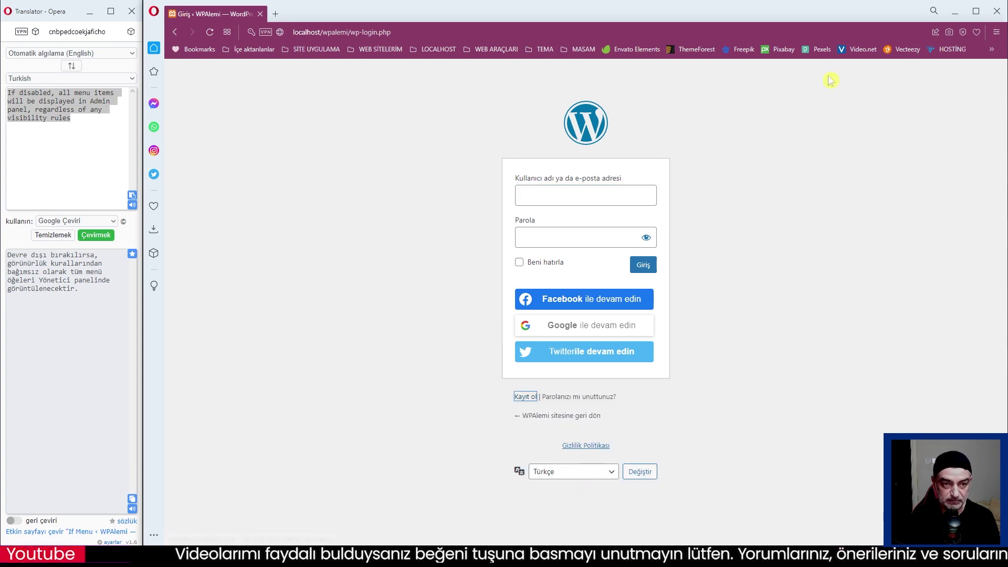
Return to the Menüler editor and bring up the list of menus to edit.
{"action": "left_click", "coordinate": [956, 12]}
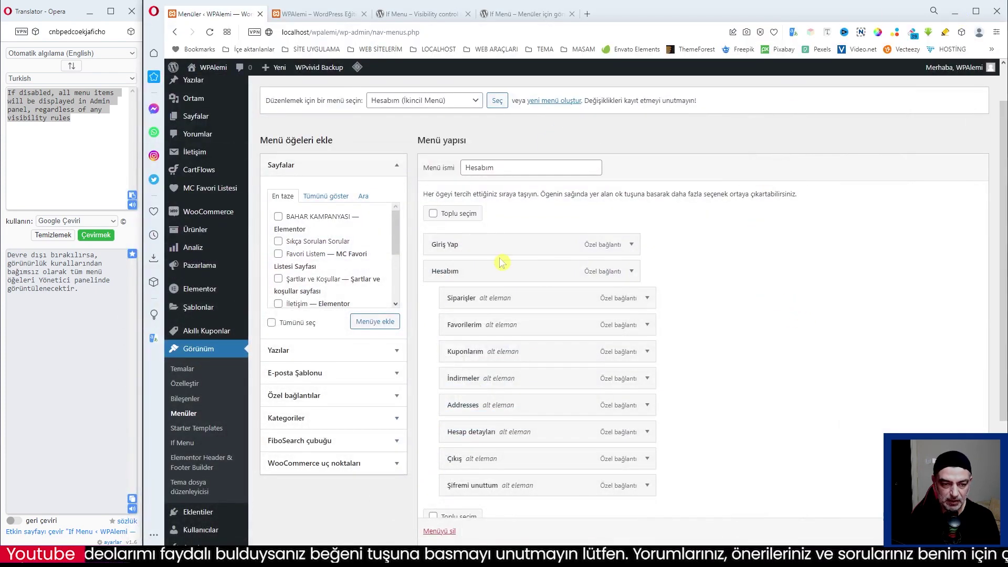
{"action": "left_click", "coordinate": [307, 16]}
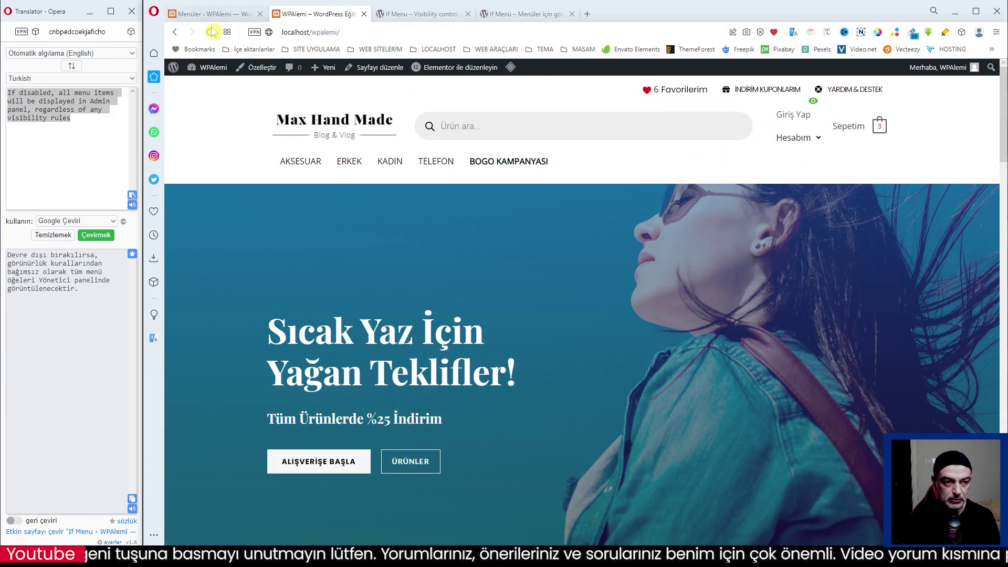
{"action": "left_click", "coordinate": [224, 20]}
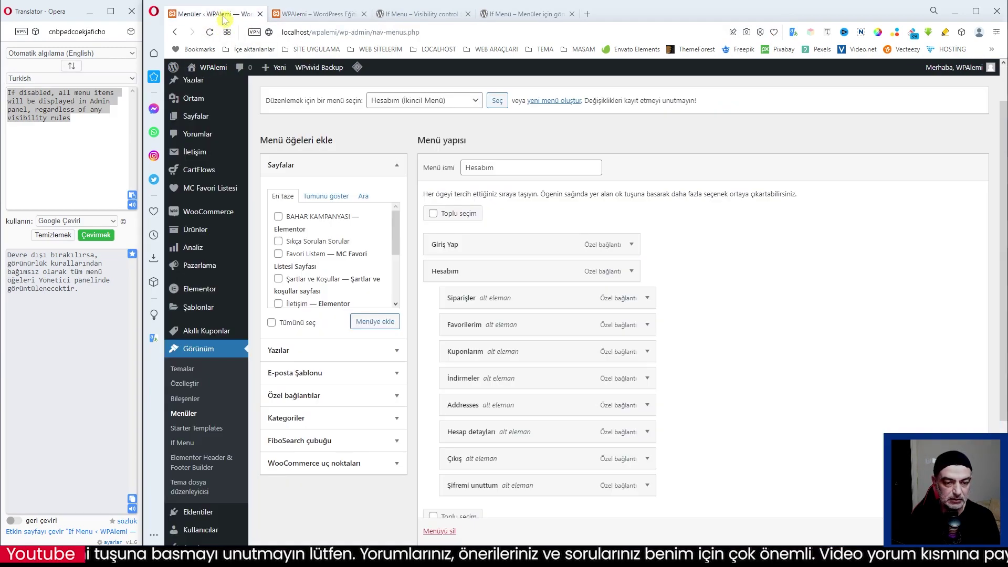
{"action": "left_click", "coordinate": [474, 102]}
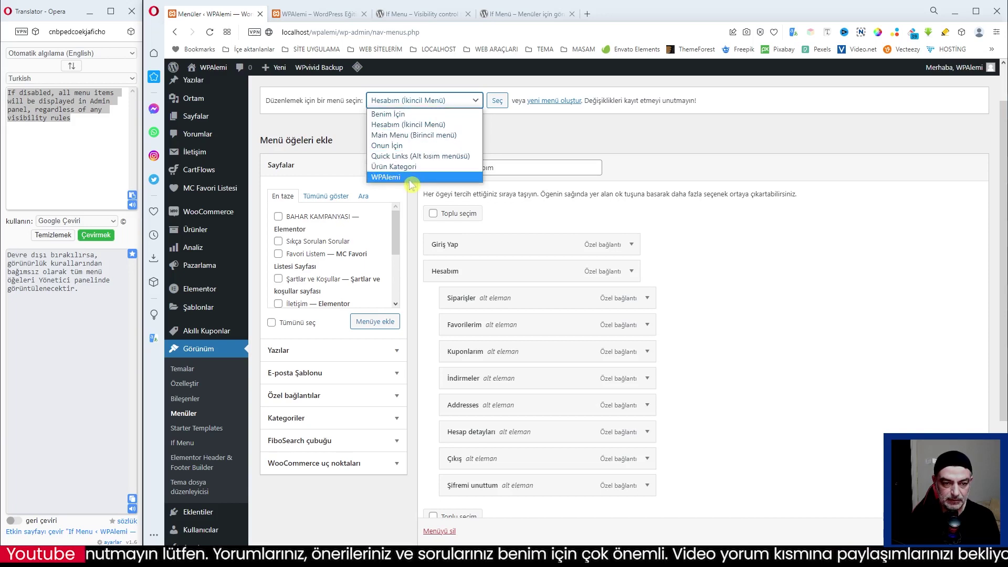
Load the Ürün Kategori menu in the Menus editor.
{"action": "left_click", "coordinate": [410, 167]}
{"action": "left_click", "coordinate": [498, 103]}
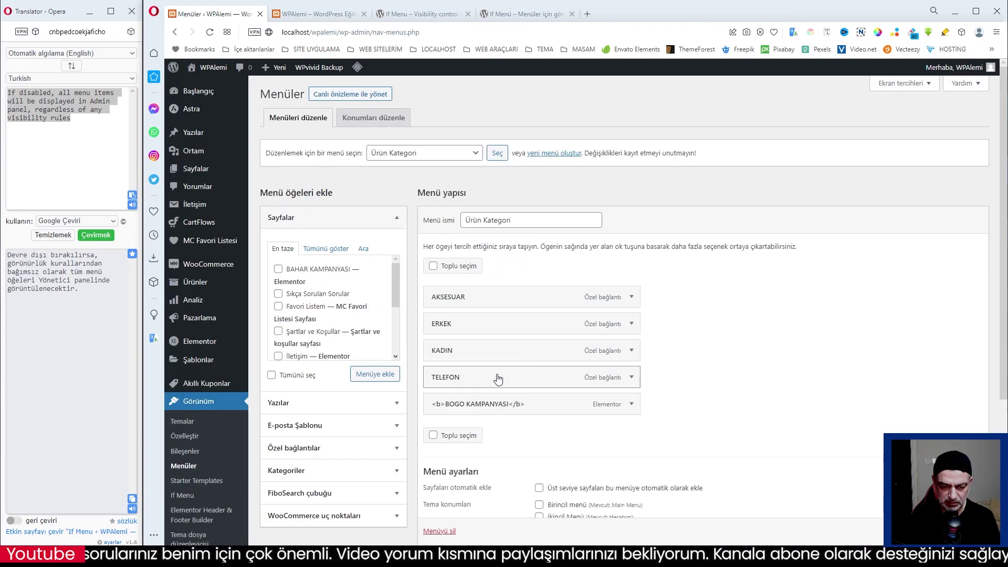
{"action": "scroll", "coordinate": [755, 367], "scroll_direction": "down", "scroll_amount": 3}
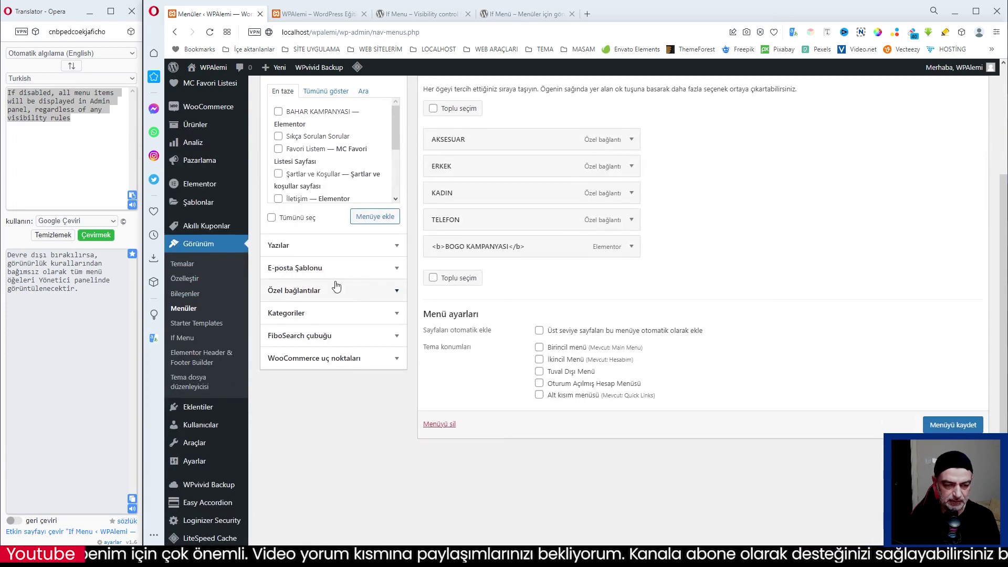
Add a Kayıt Ol custom link with the pasted wp-login.php?action=register URL and save.
{"action": "left_click", "coordinate": [312, 291]}
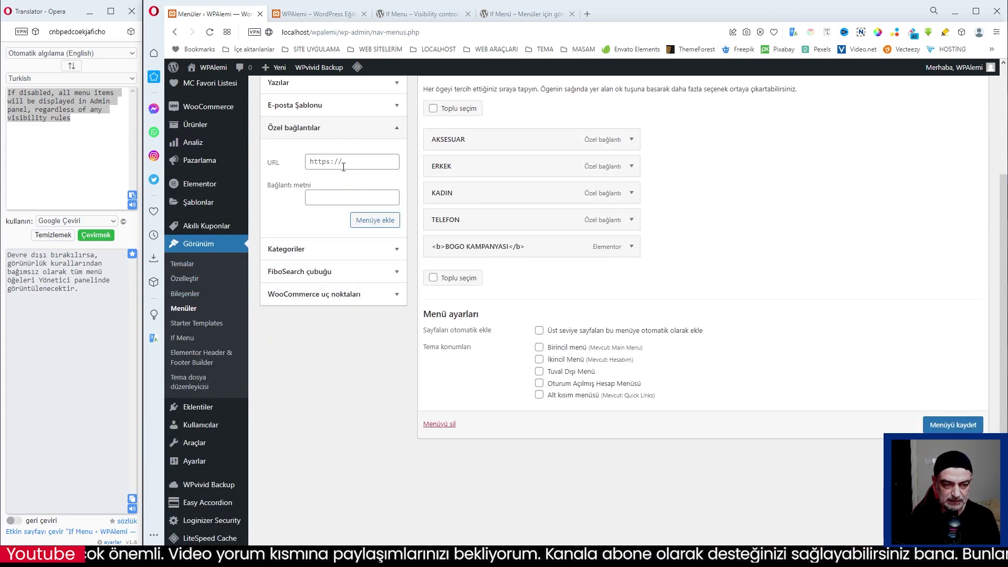
{"action": "left_click", "coordinate": [341, 162]}
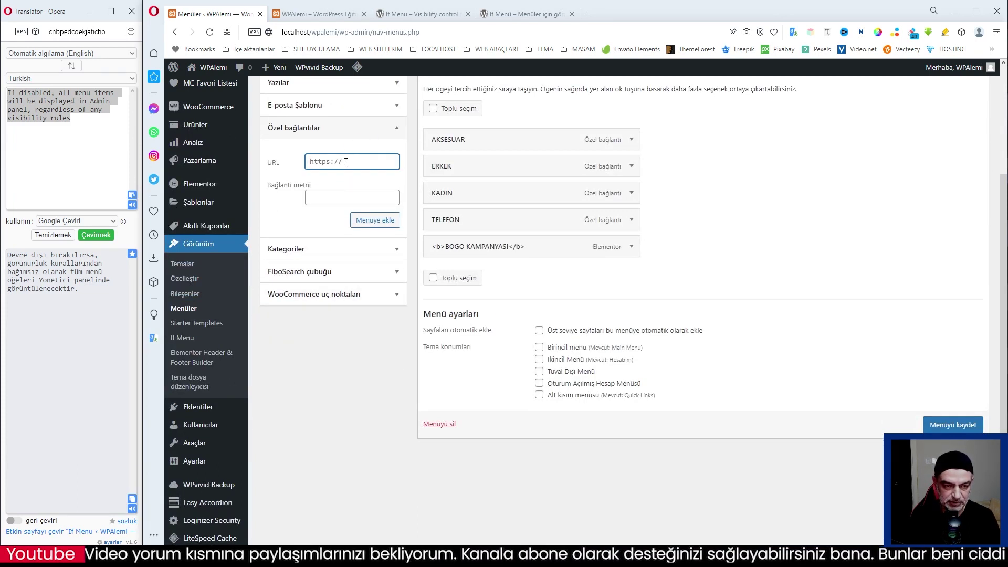
{"action": "key", "text": "ctrl+v"}
{"action": "left_click", "coordinate": [346, 197]}
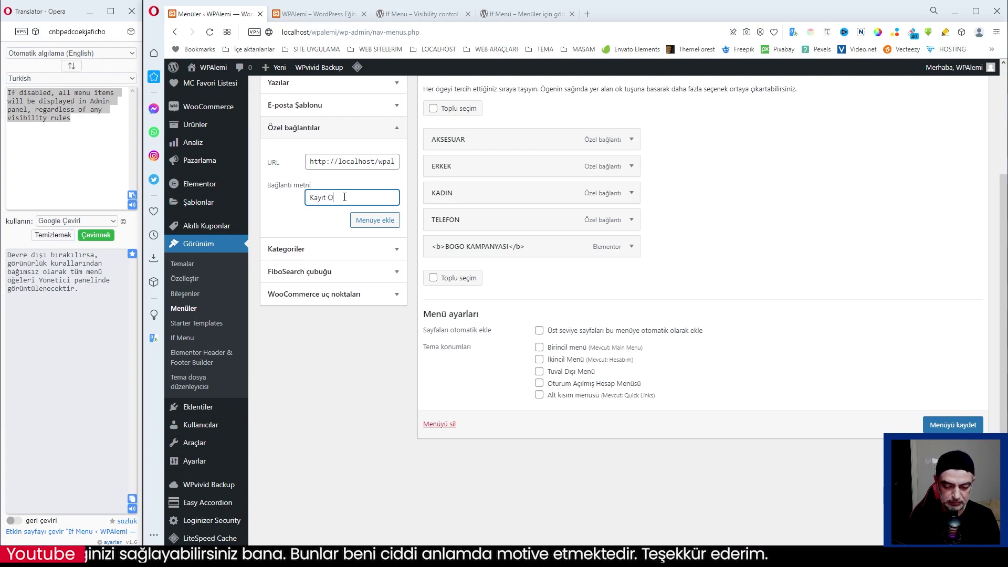
{"action": "left_click", "coordinate": [373, 221]}
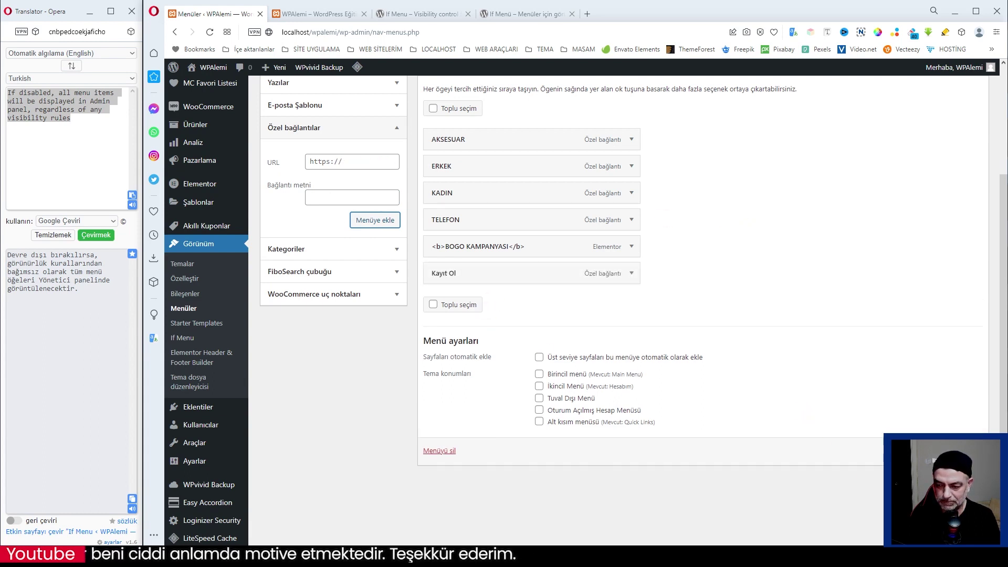
{"action": "key", "text": "F5"}
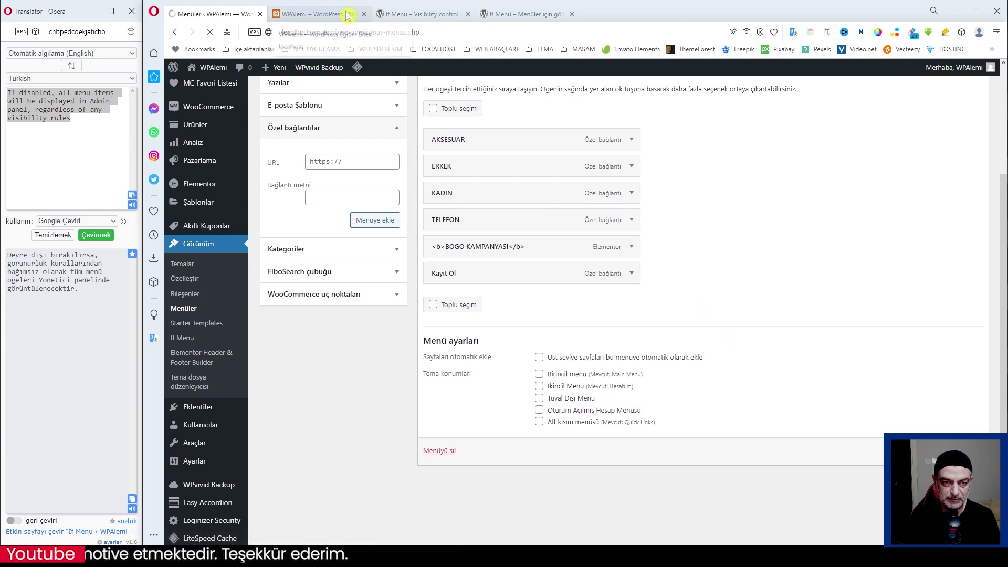
{"action": "mouse_move", "coordinate": [296, 539]}
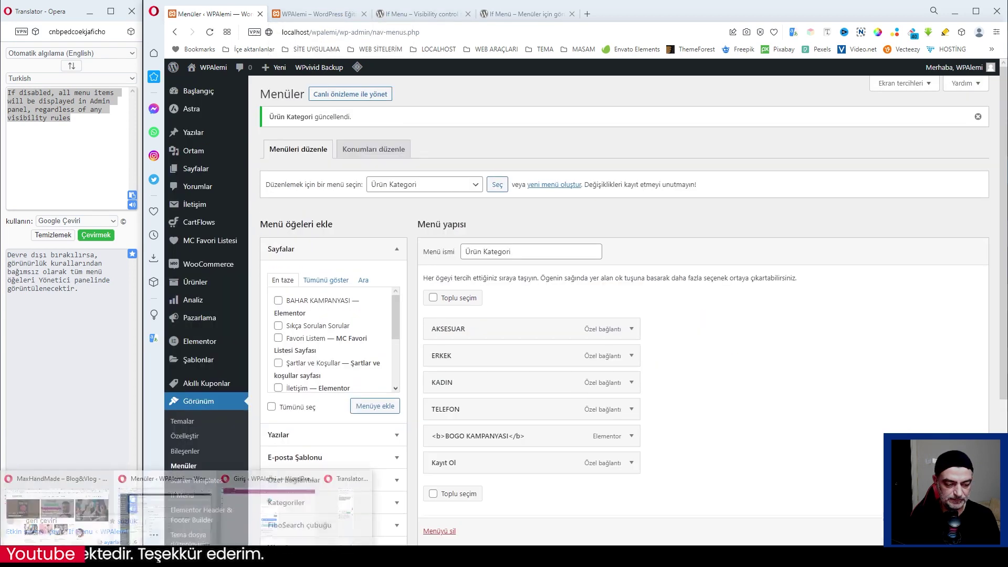
{"action": "left_click", "coordinate": [292, 536]}
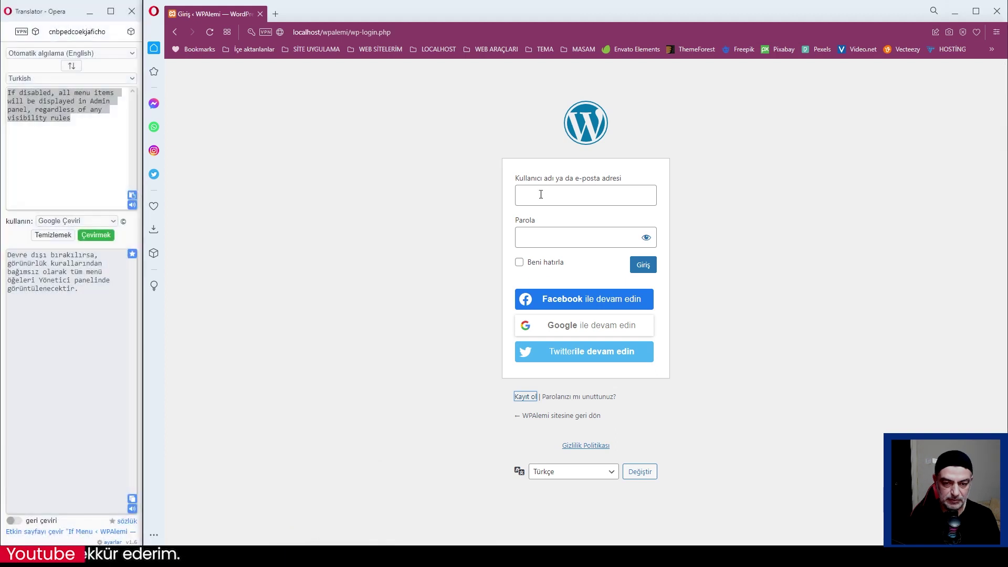
{"action": "left_click", "coordinate": [562, 417]}
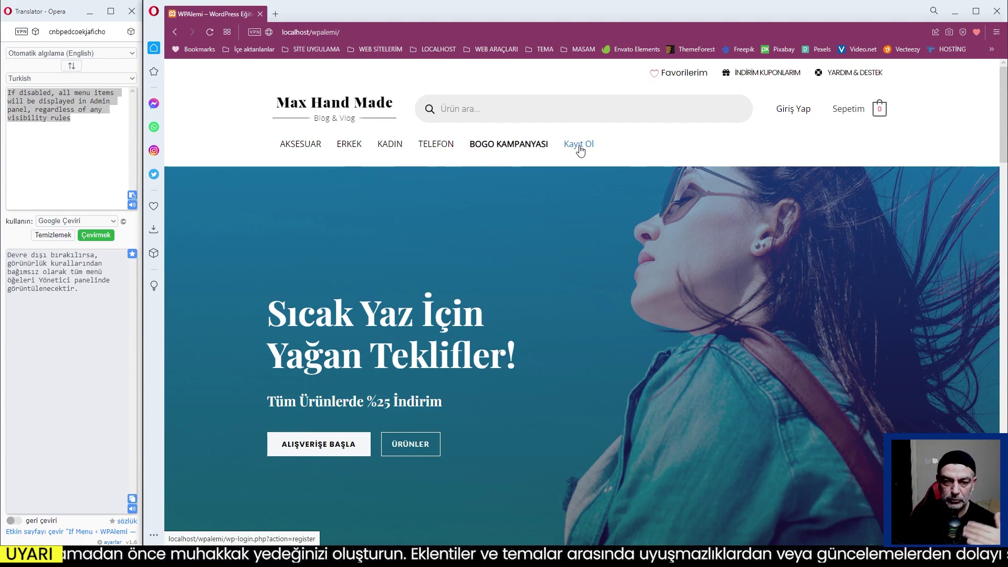
{"action": "left_click", "coordinate": [579, 151]}
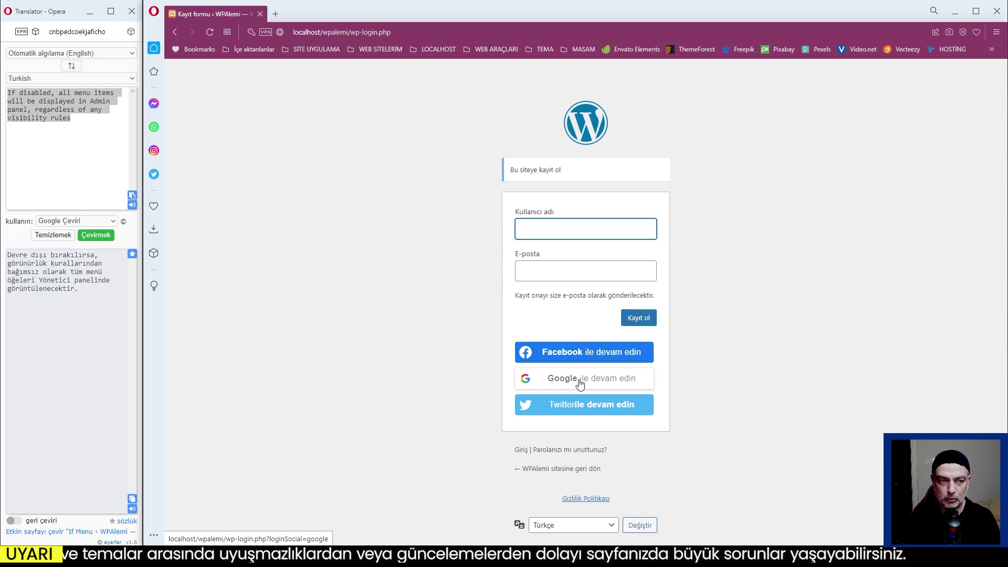
{"action": "left_click", "coordinate": [175, 32]}
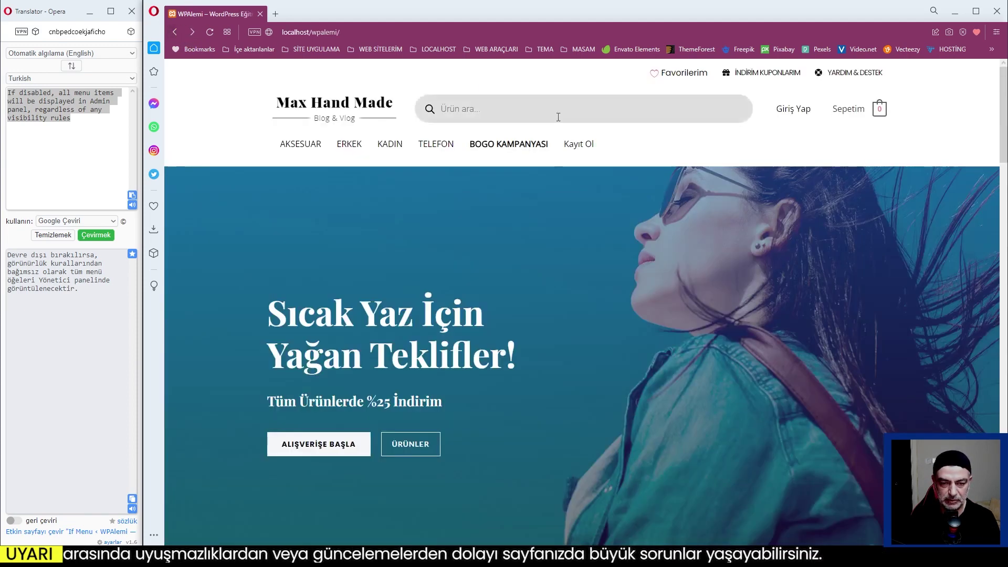
Enable visibility rules on Kayıt Ol, showing it if User registration is allowed.
{"action": "left_click", "coordinate": [955, 11]}
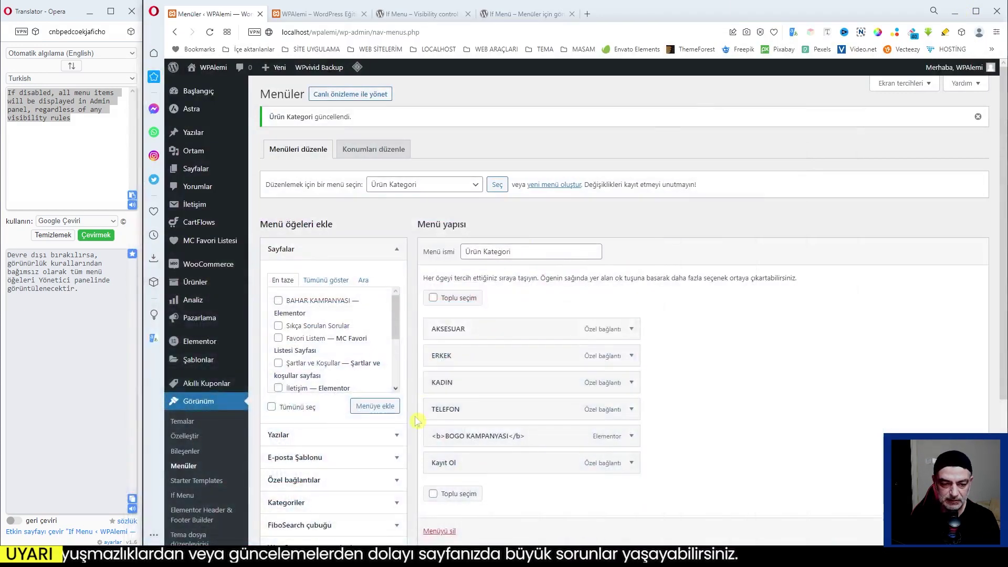
{"action": "left_click", "coordinate": [631, 463]}
{"action": "scroll", "coordinate": [682, 446], "scroll_direction": "down", "scroll_amount": 3}
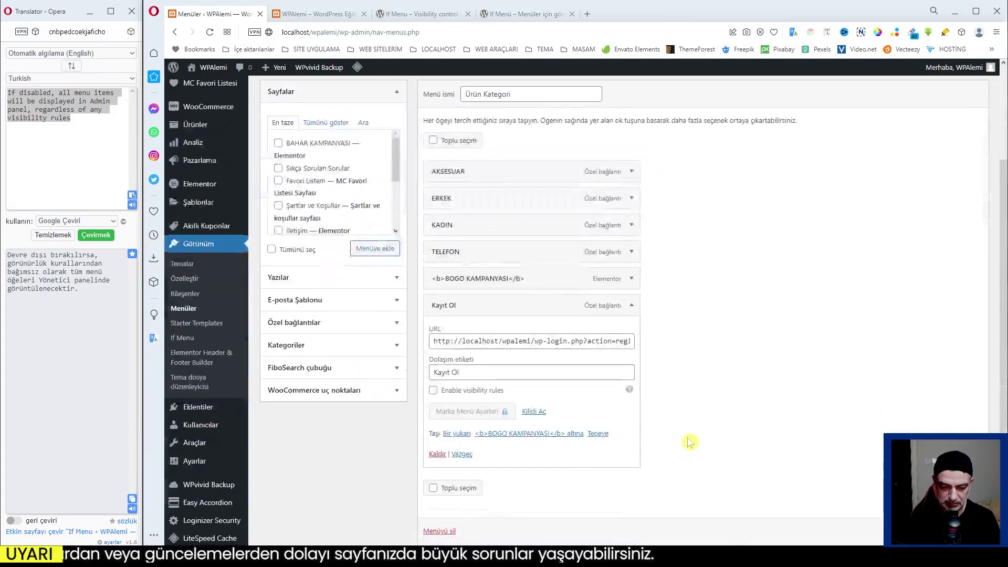
{"action": "scroll", "coordinate": [680, 398], "scroll_direction": "down", "scroll_amount": 3}
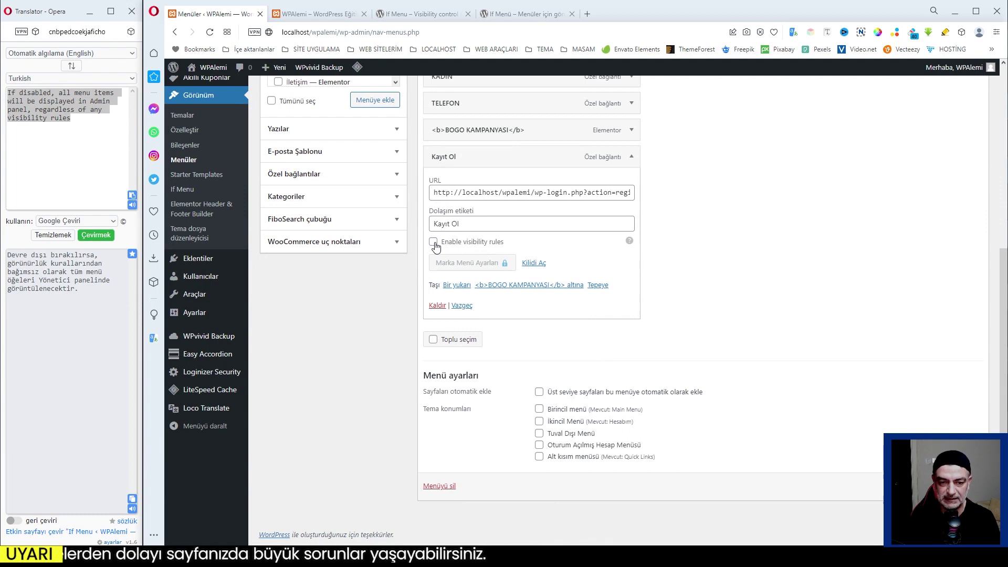
{"action": "left_click", "coordinate": [434, 243]}
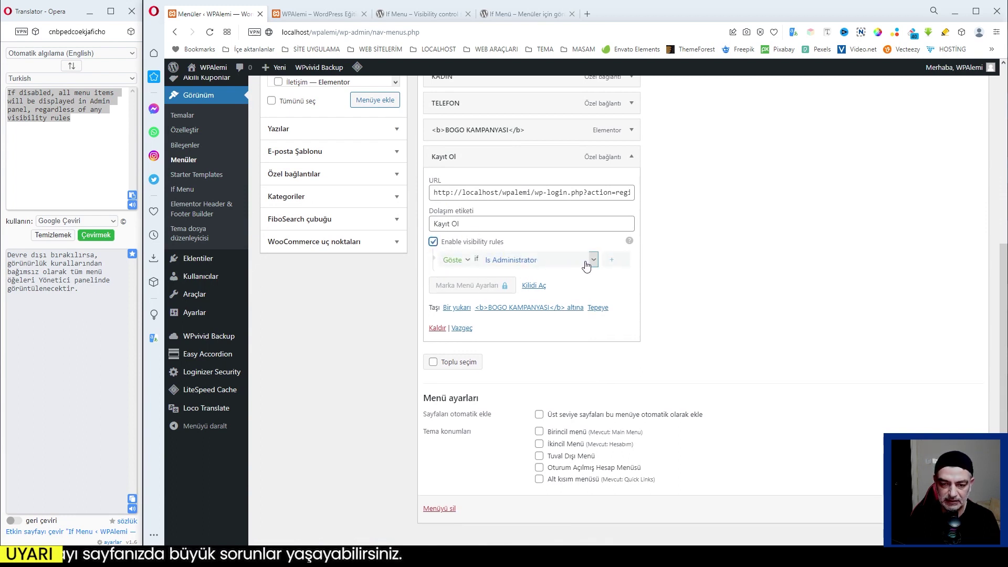
{"action": "left_click", "coordinate": [592, 260]}
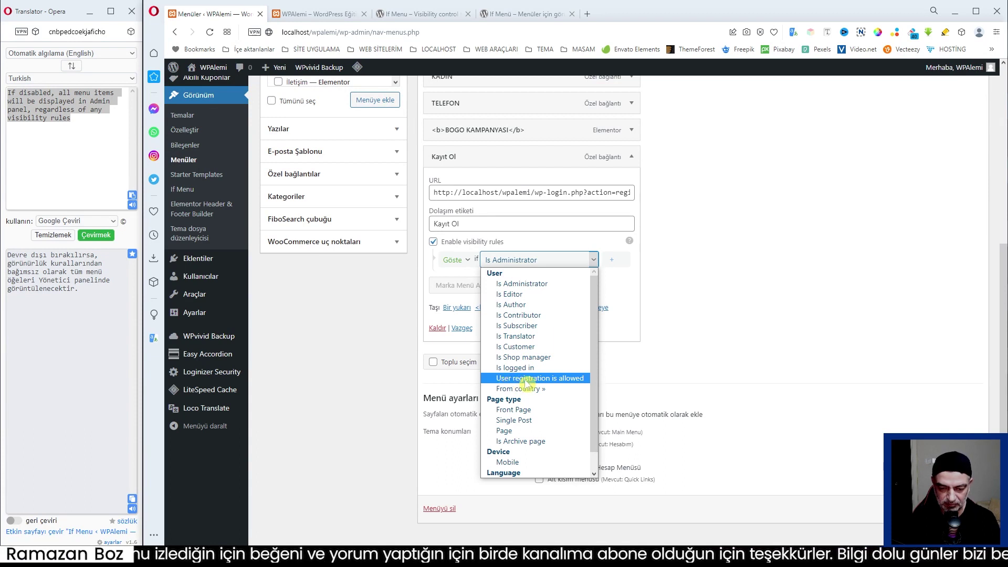
{"action": "left_click", "coordinate": [517, 379]}
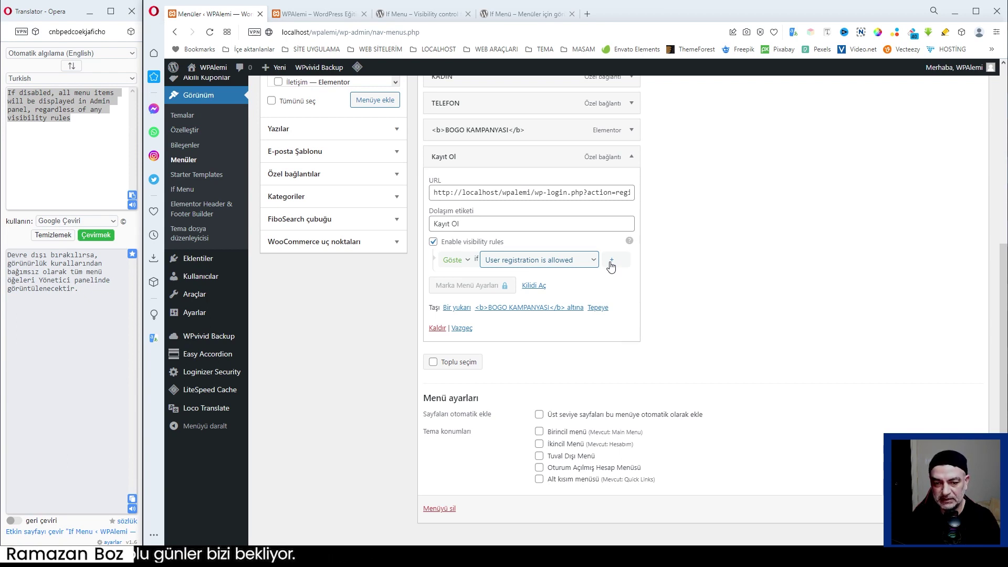
Add a VE rule hiding Kayıt Ol if Is logged in, and save the menu.
{"action": "left_click", "coordinate": [612, 267]}
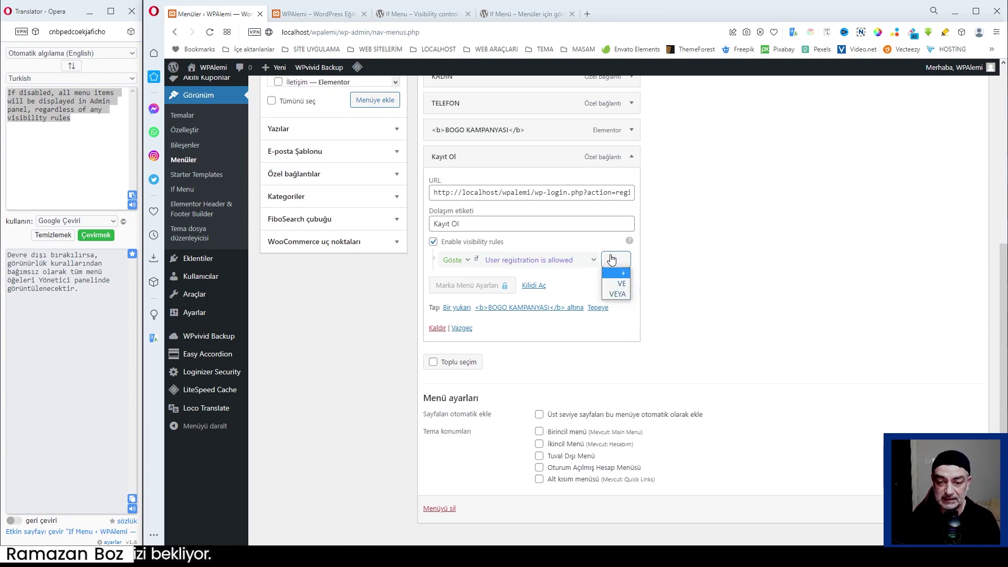
{"action": "left_click", "coordinate": [631, 284]}
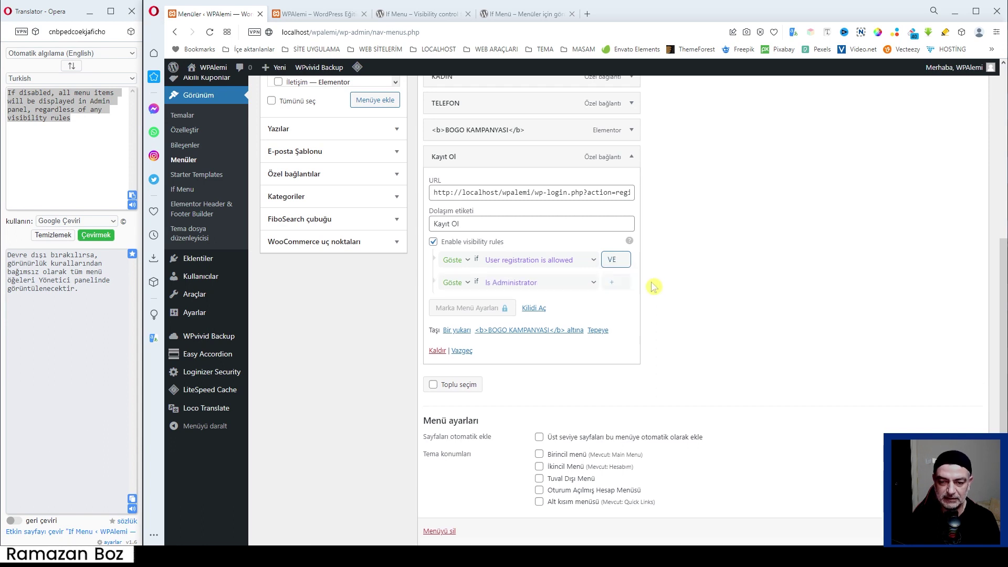
{"action": "left_click", "coordinate": [457, 283]}
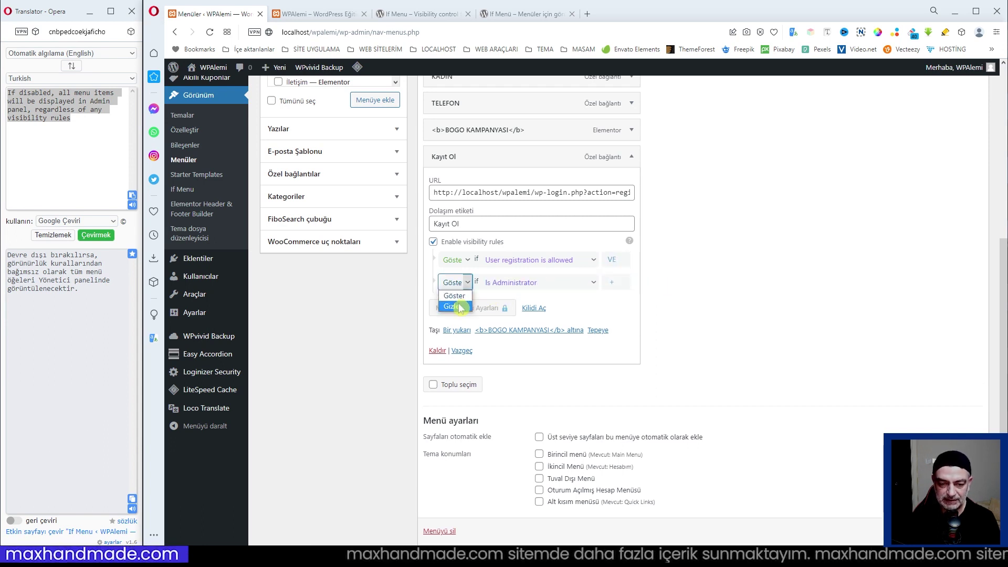
{"action": "left_click", "coordinate": [451, 306]}
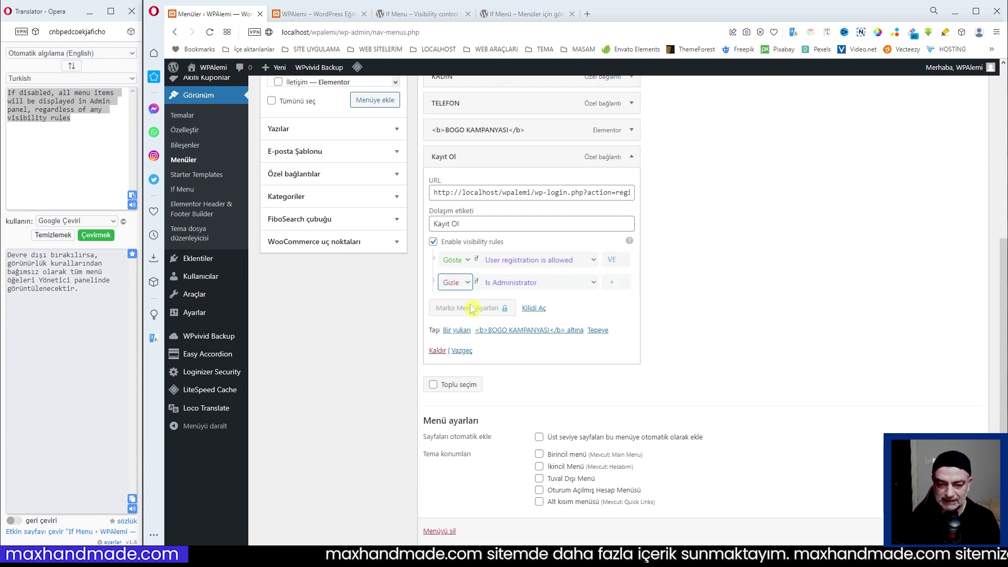
{"action": "left_click", "coordinate": [593, 282]}
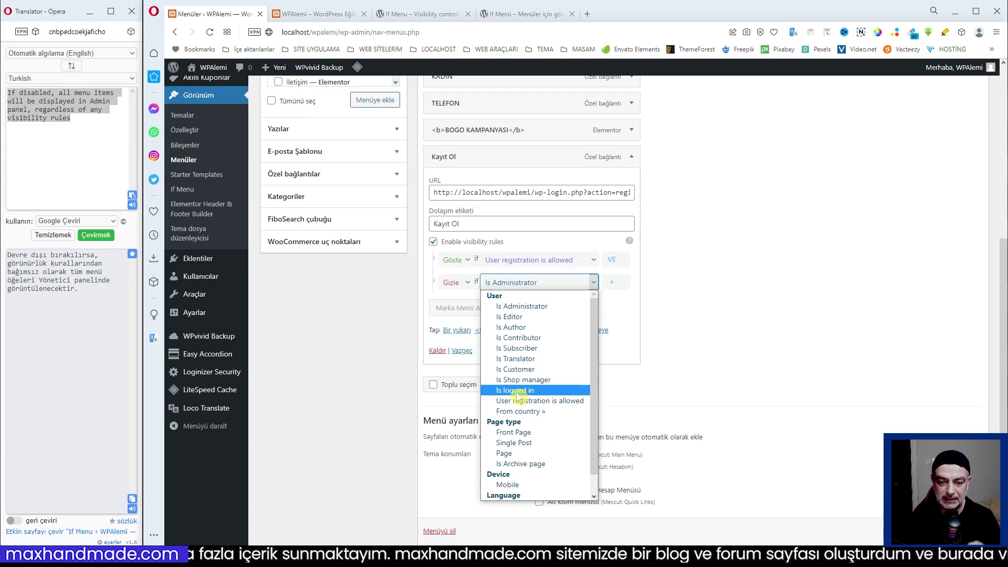
{"action": "left_click", "coordinate": [516, 391]}
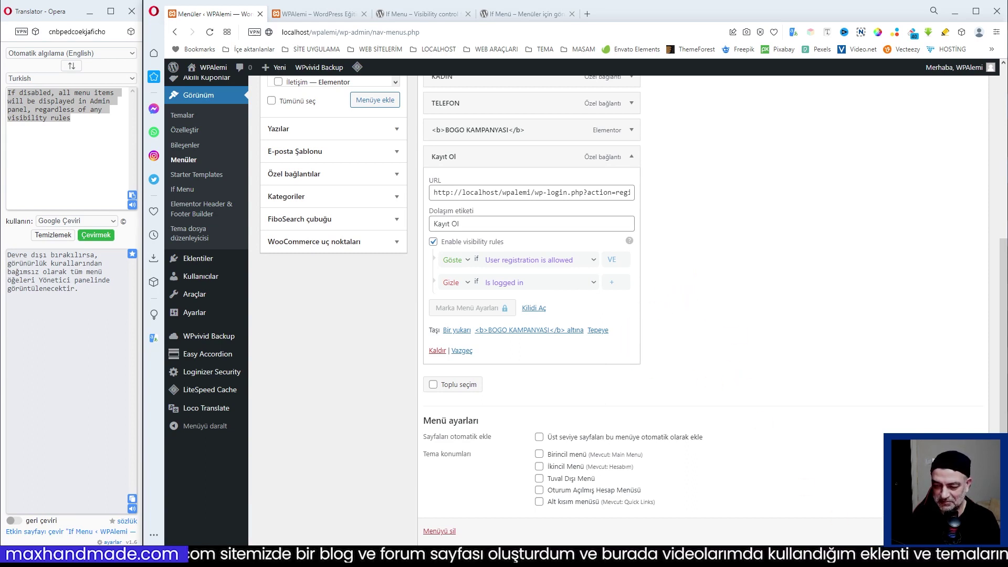
{"action": "scroll", "coordinate": [861, 352], "scroll_direction": "down", "scroll_amount": 1}
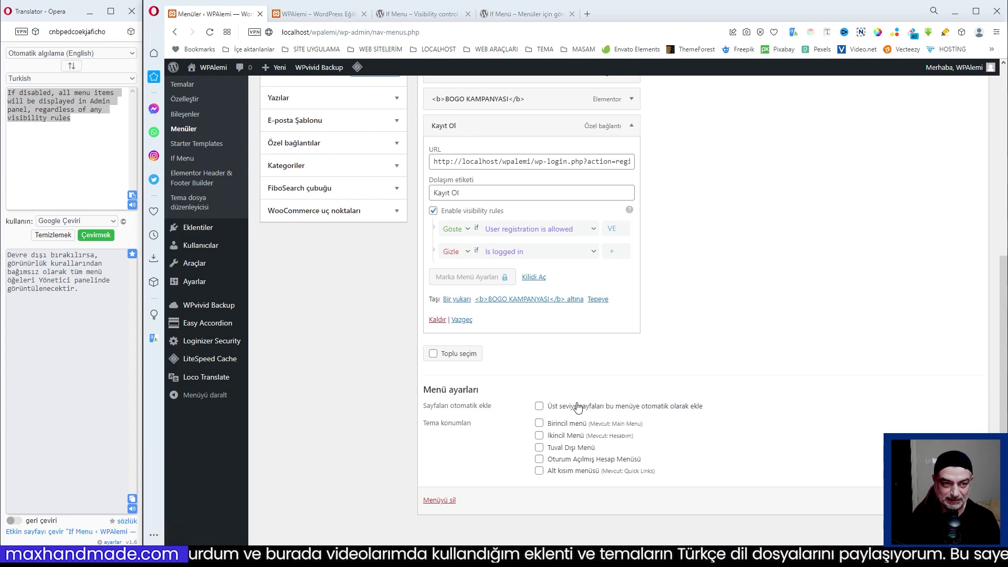
{"action": "scroll", "coordinate": [602, 434], "scroll_direction": "up", "scroll_amount": 4}
{"action": "scroll", "coordinate": [735, 435], "scroll_direction": "down", "scroll_amount": 4}
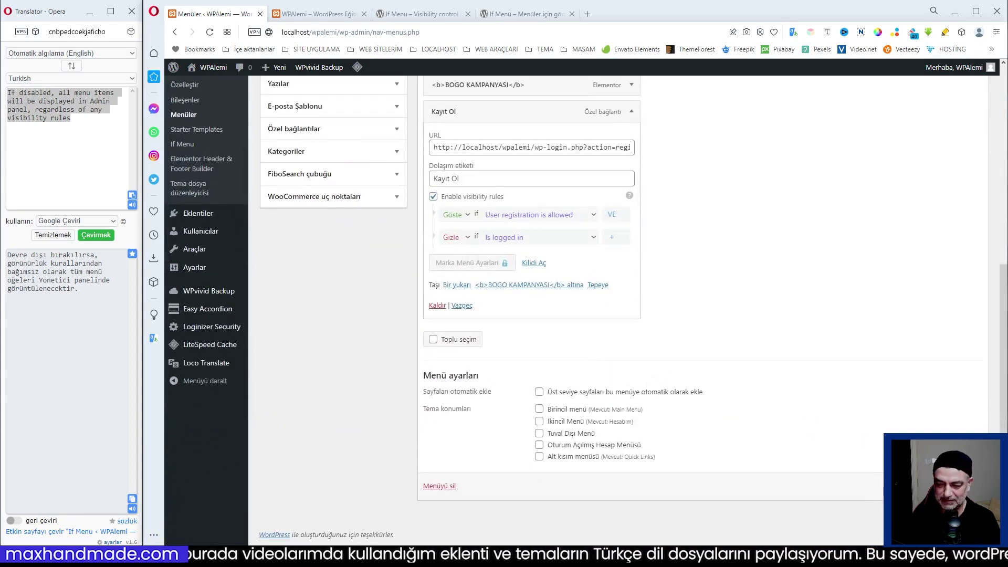
{"action": "left_click", "coordinate": [948, 485]}
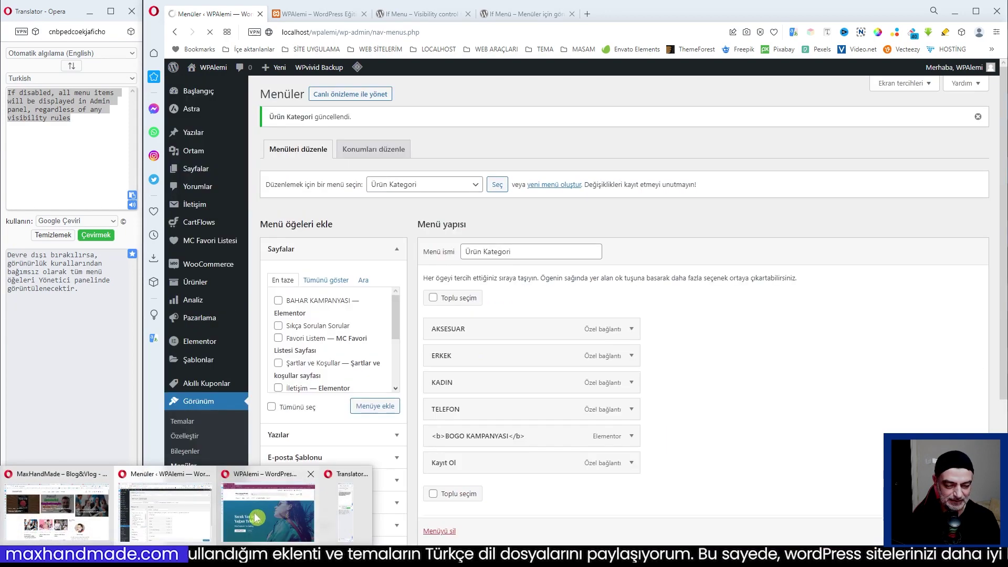
Reload the site, open the Kayıt Ol form, and submit username 'test' with a test e-mail.
{"action": "left_click", "coordinate": [56, 484]}
{"action": "key", "text": "F5"}
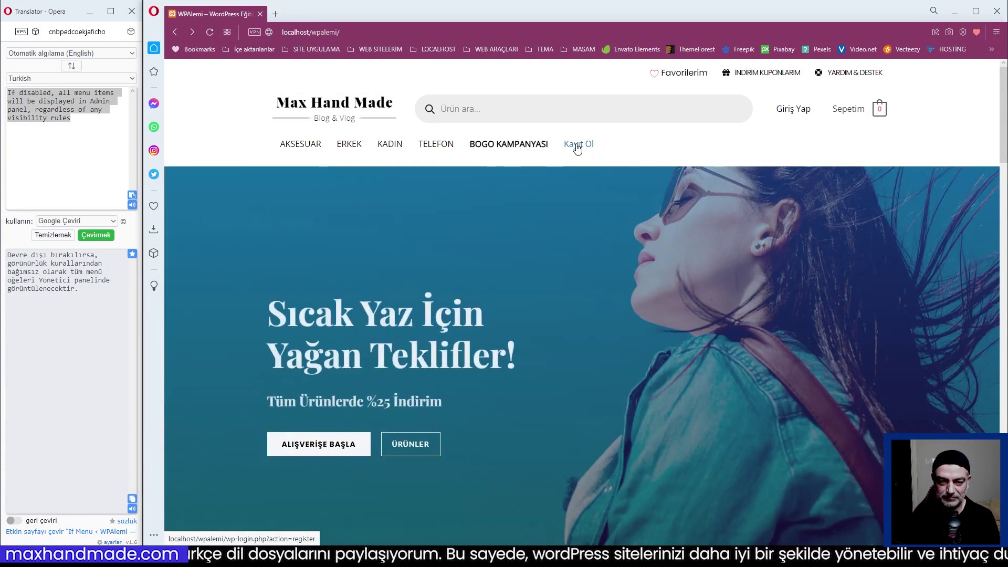
{"action": "left_click", "coordinate": [578, 147]}
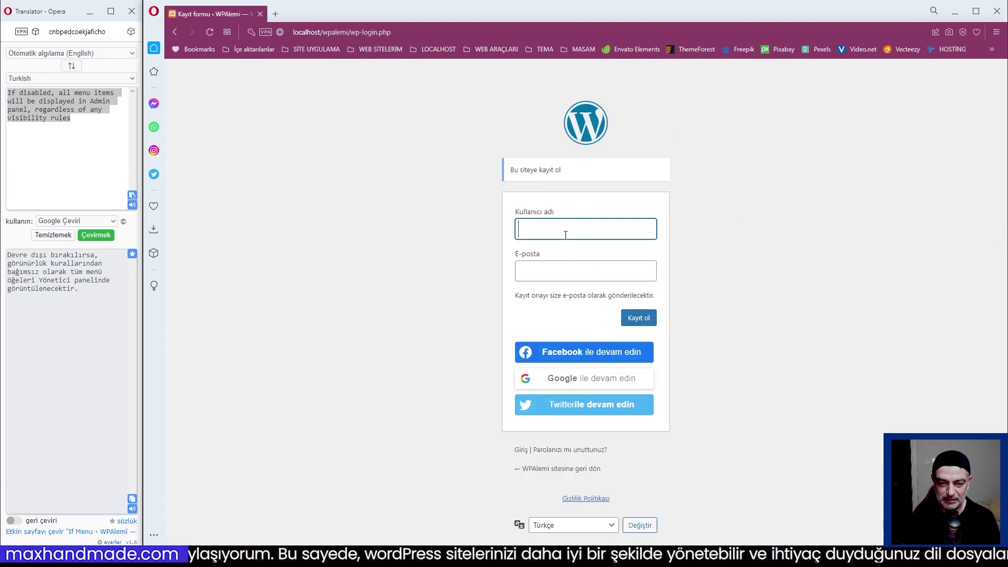
{"action": "left_click", "coordinate": [552, 230]}
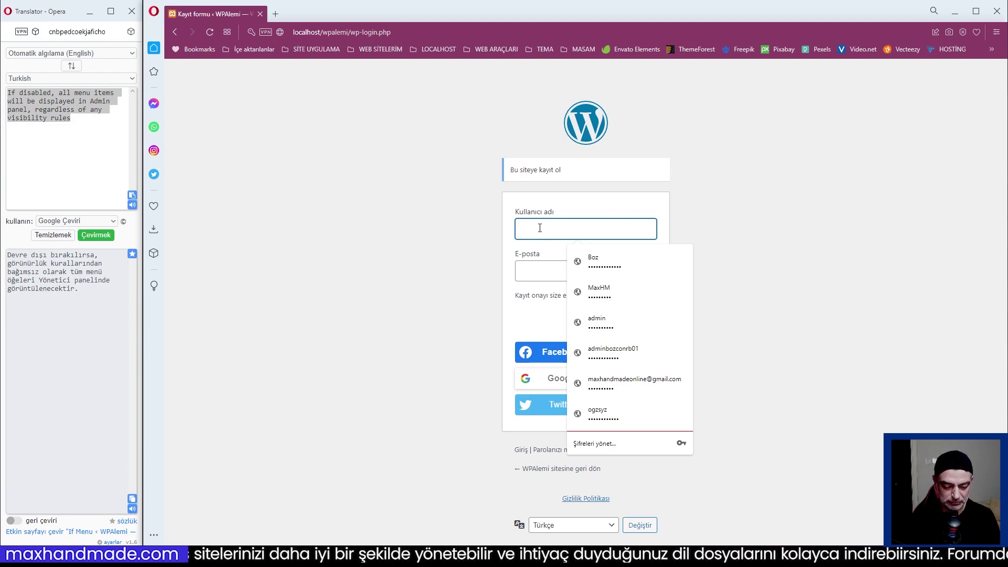
{"action": "type", "text": "test"}
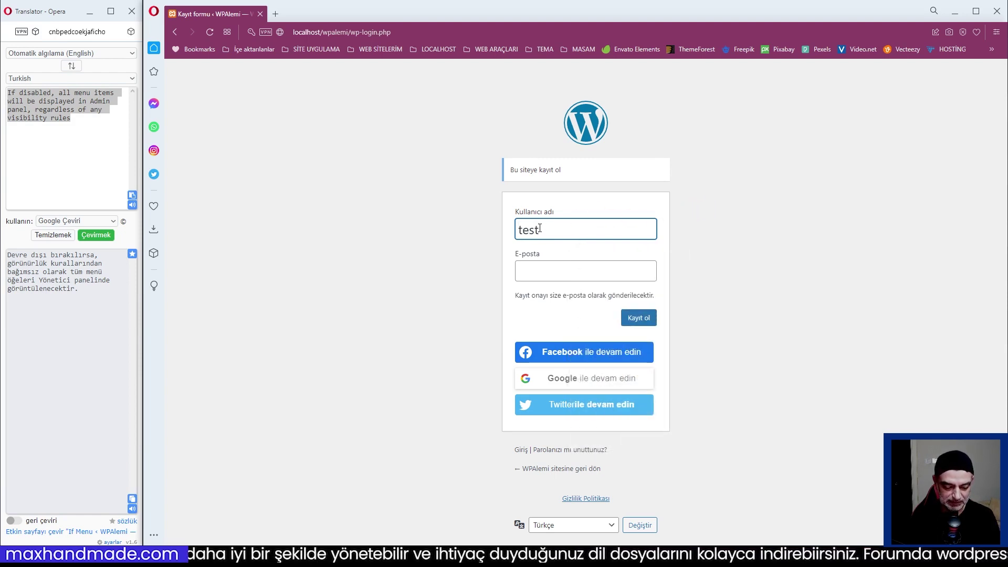
{"action": "key", "text": "Tab"}
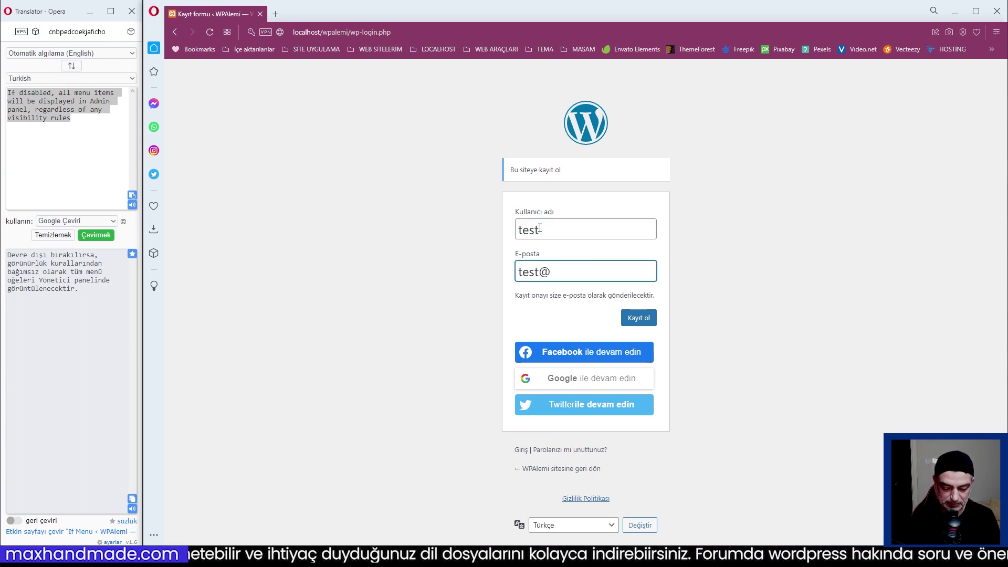
{"action": "type", "text": "test@localhost.com"}
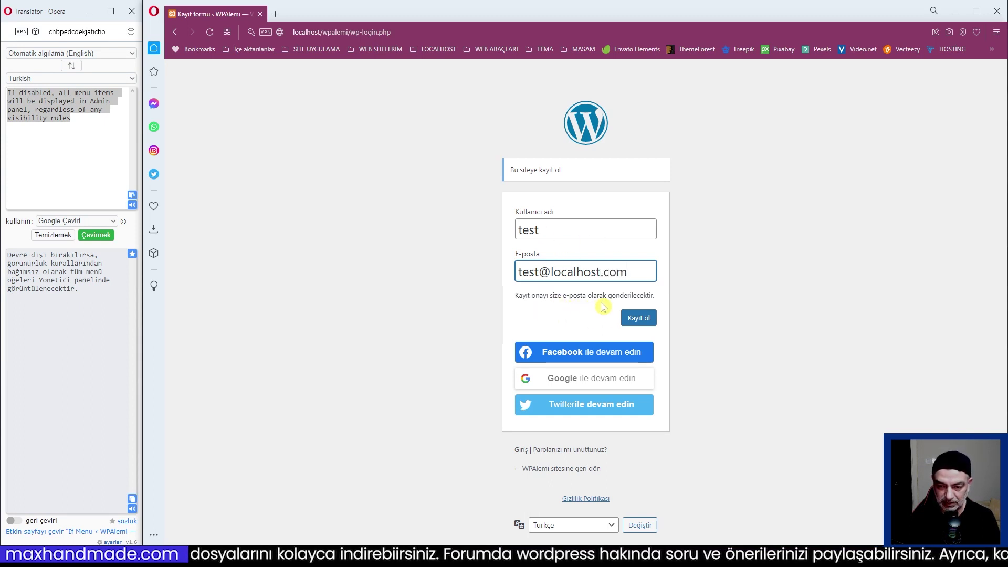
{"action": "left_click", "coordinate": [642, 322]}
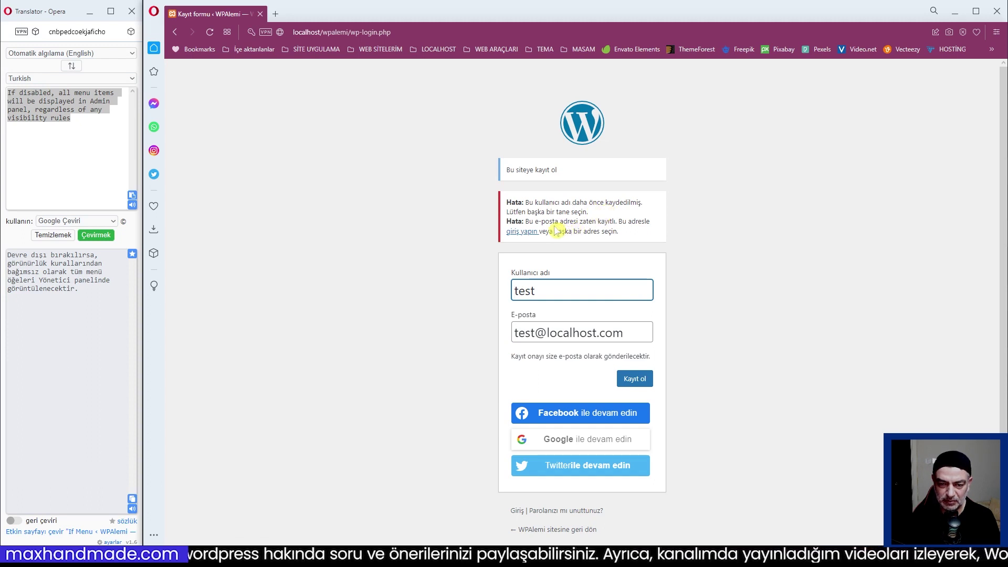
Append '58' to the rejected username and '1' to the e-mail, then register again.
{"action": "left_click", "coordinate": [540, 290]}
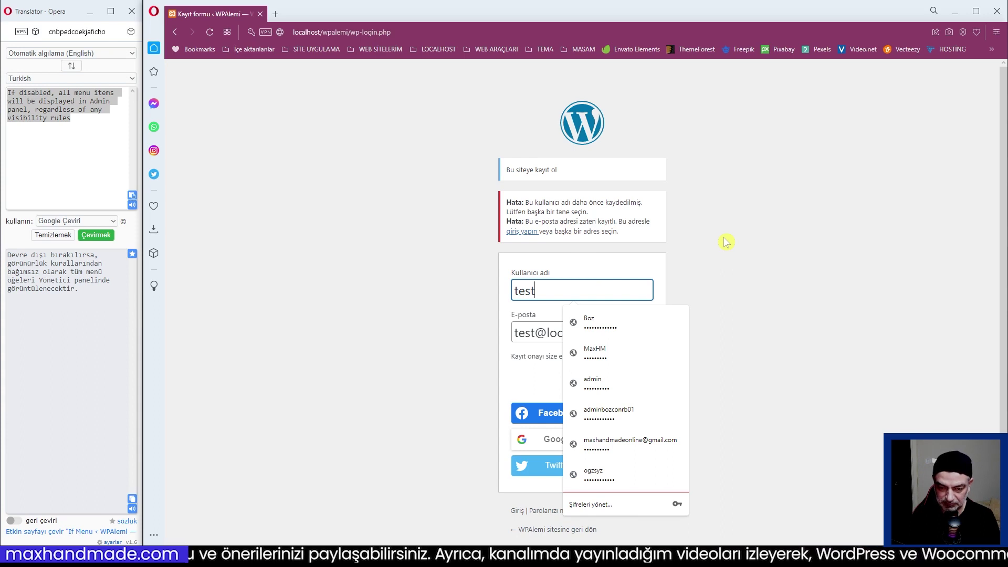
{"action": "type", "text": "58"}
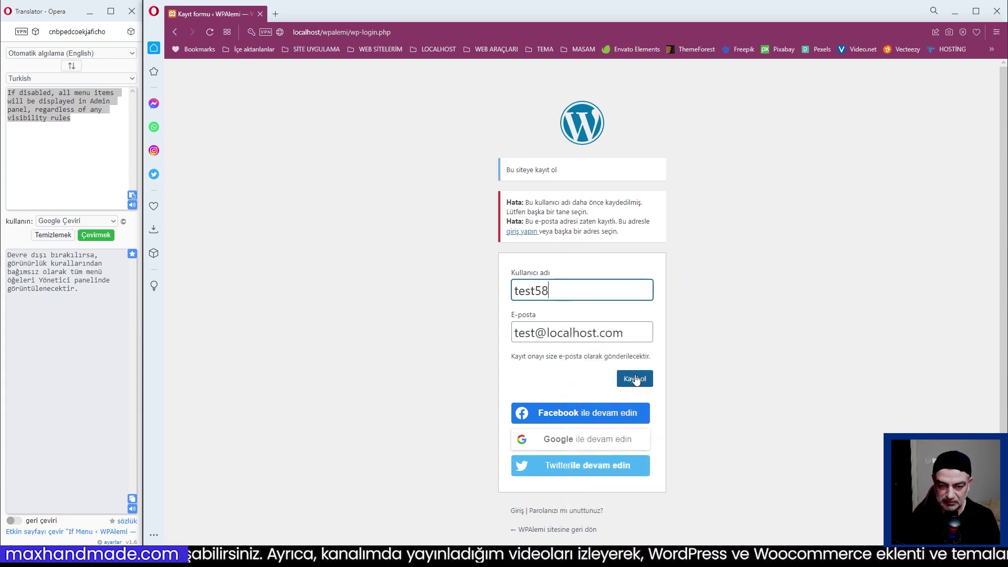
{"action": "left_click", "coordinate": [532, 332]}
{"action": "type", "text": "1"}
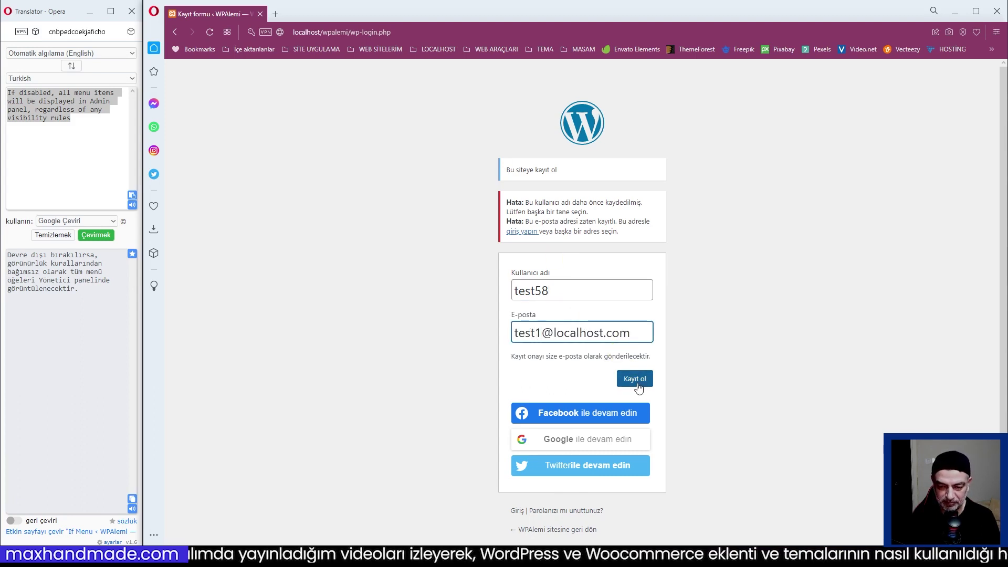
{"action": "left_click", "coordinate": [635, 379]}
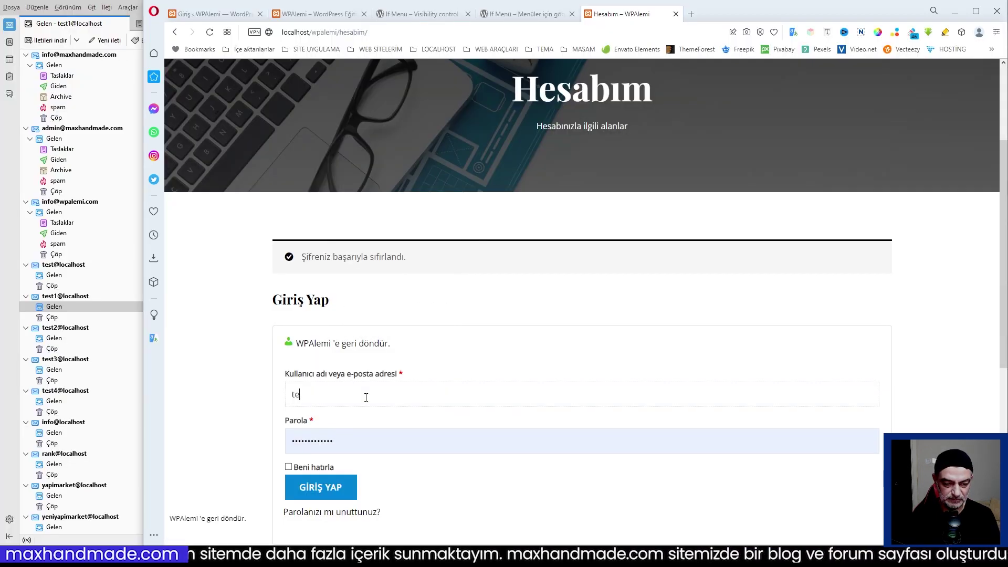
Sign in on Hesabım with the new test account's username and password.
{"action": "type", "text": "8"}
{"action": "key", "text": "Tab"}
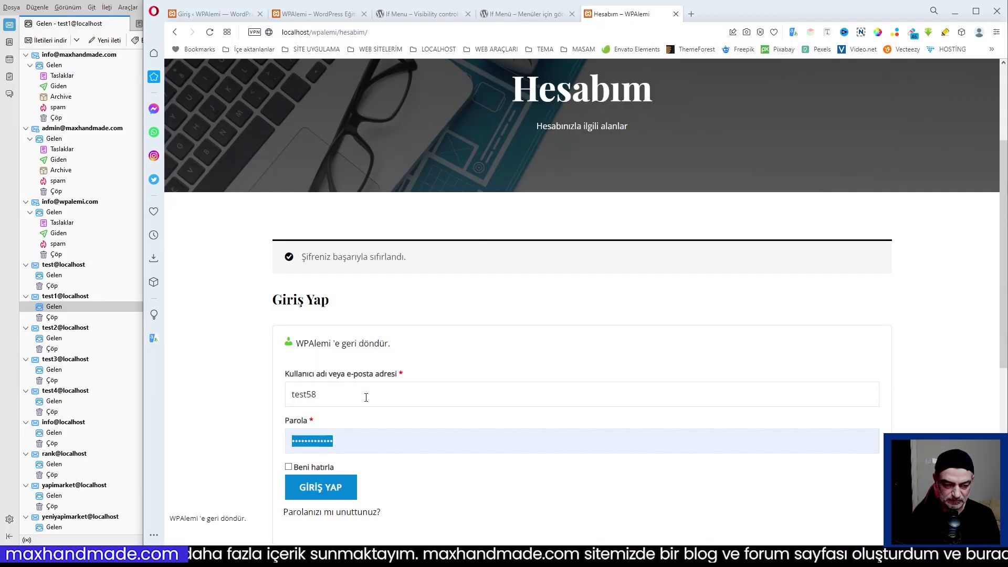
{"action": "type", "text": "•••"}
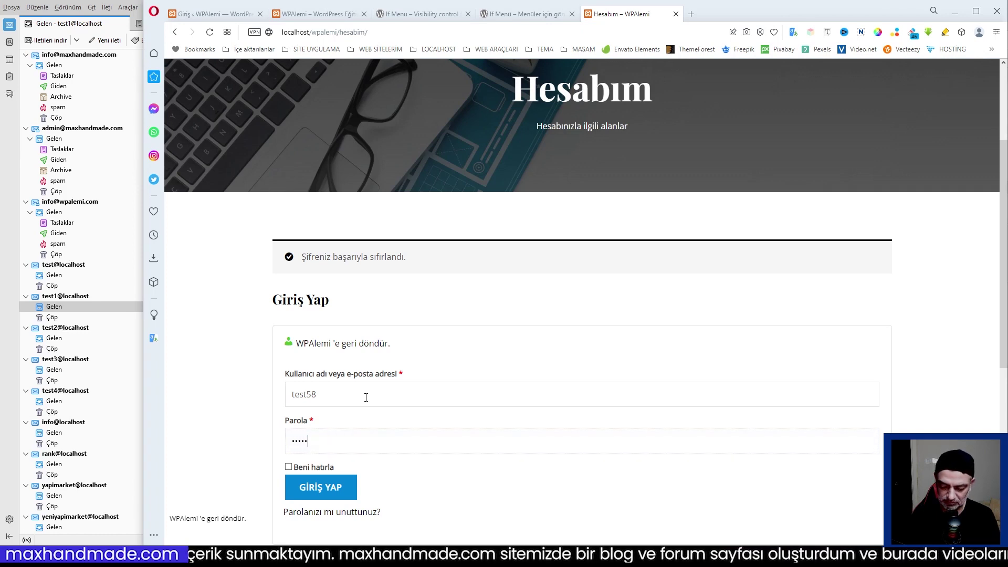
{"action": "left_click", "coordinate": [317, 487]}
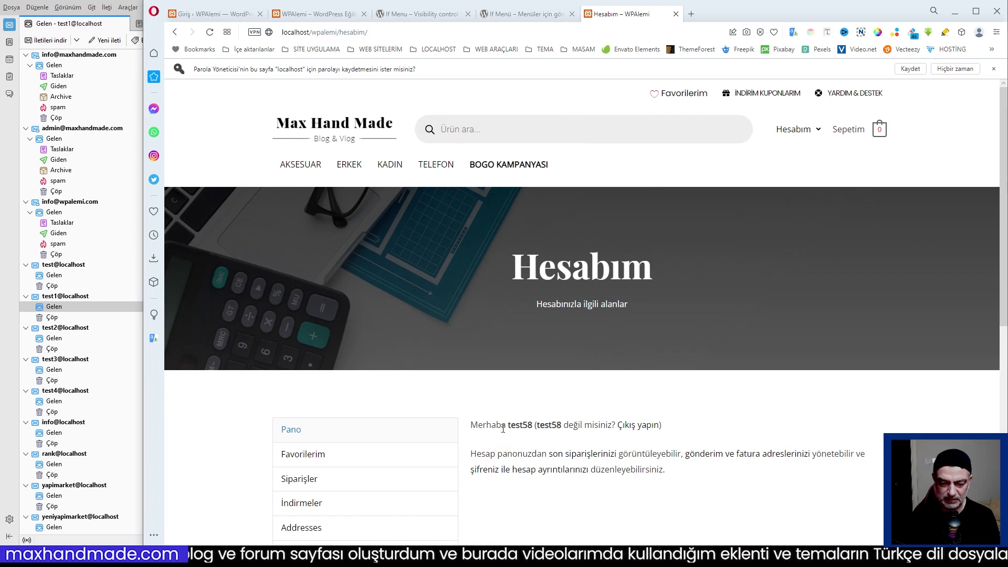
{"action": "left_click_drag", "start_coordinate": [508, 428], "coordinate": [532, 426]}
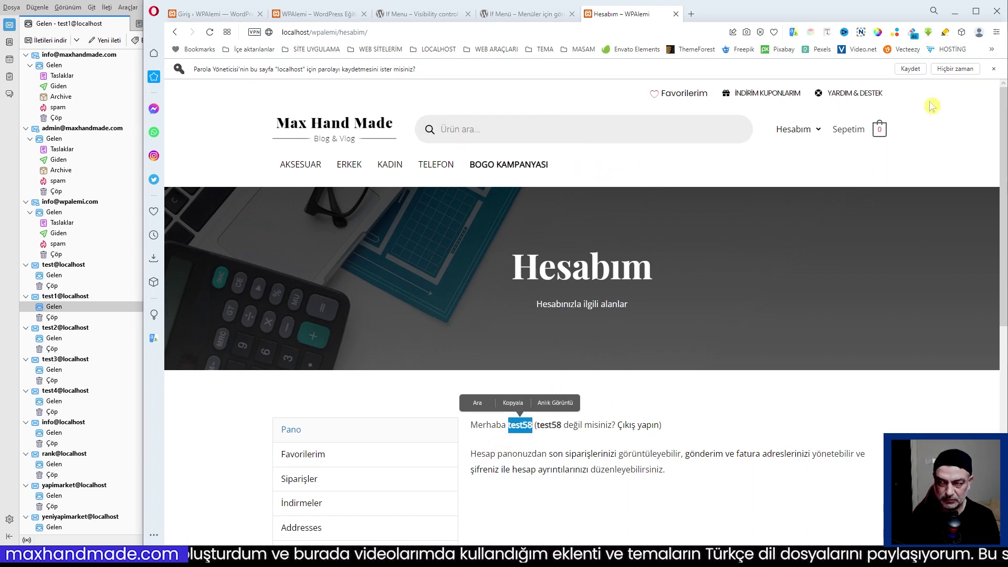
{"action": "left_click", "coordinate": [992, 70]}
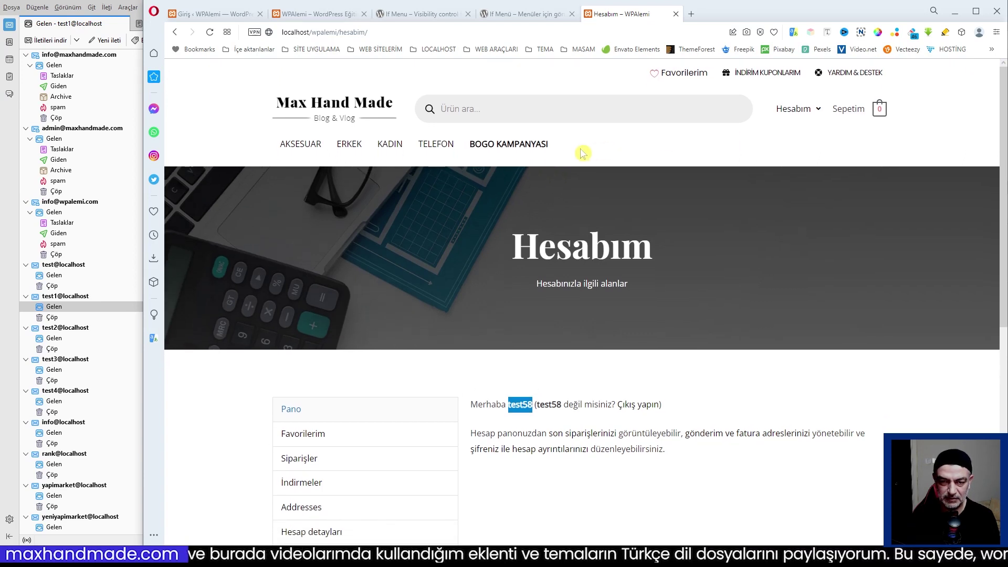
{"action": "left_click", "coordinate": [583, 154]}
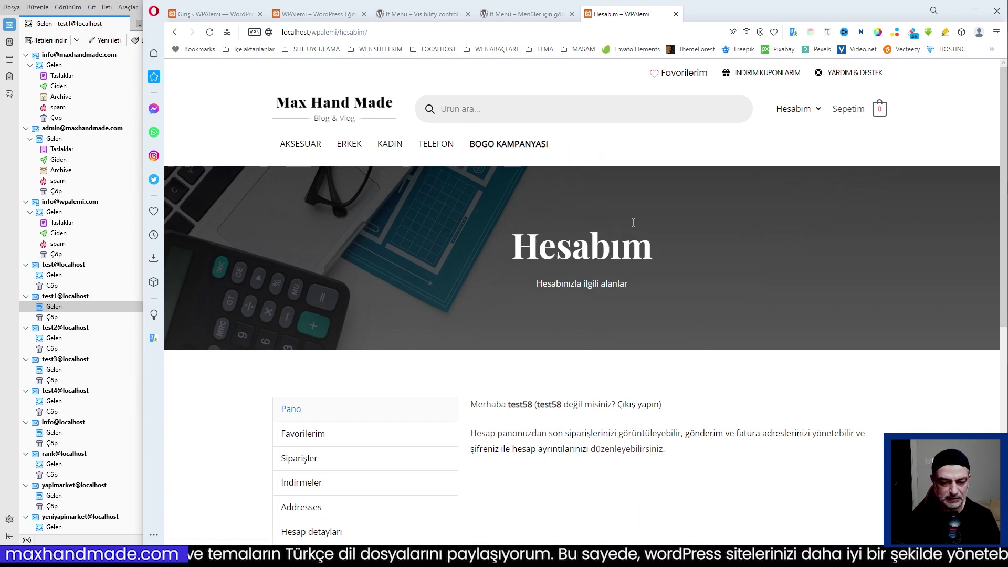
Log out via Çıkış in the Hesabım menu.
{"action": "mouse_move", "coordinate": [795, 109]}
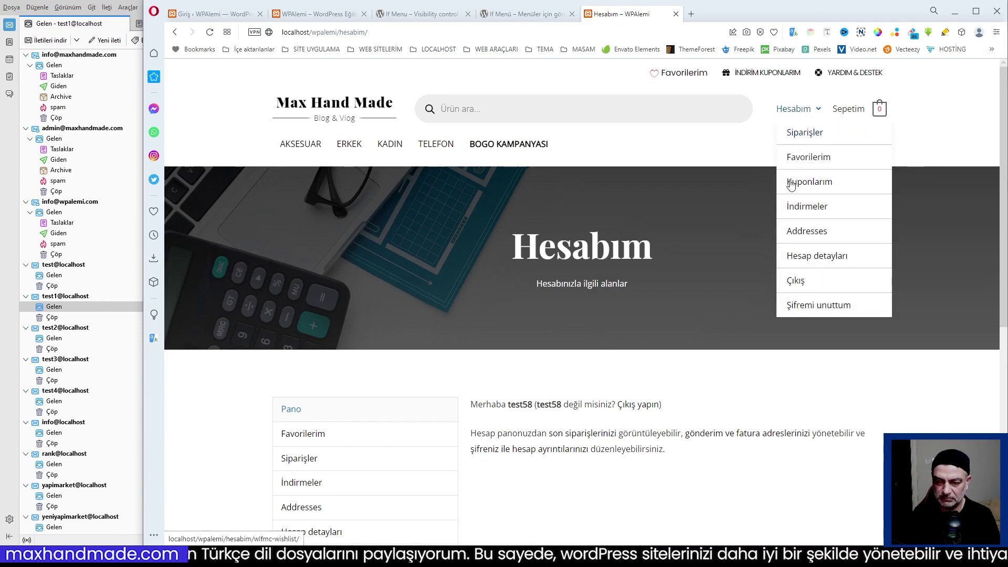
{"action": "left_click", "coordinate": [797, 283]}
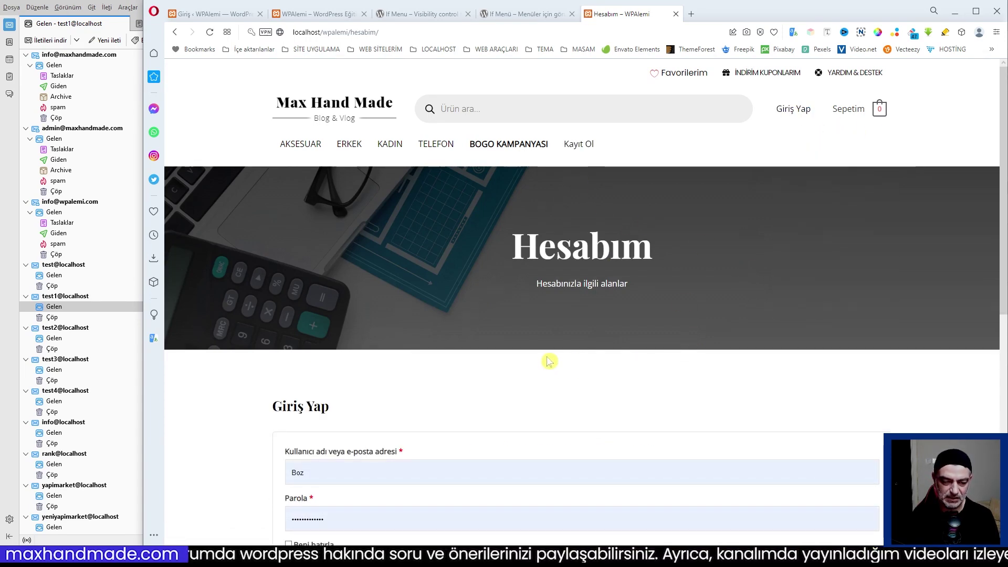
{"action": "scroll", "coordinate": [546, 360], "scroll_direction": "down", "scroll_amount": 2}
{"action": "scroll", "coordinate": [573, 234], "scroll_direction": "up", "scroll_amount": 2}
From the homepage's Giriş Yap, log in on wp-login.php as test58 with the account password.
{"action": "left_click", "coordinate": [577, 145]}
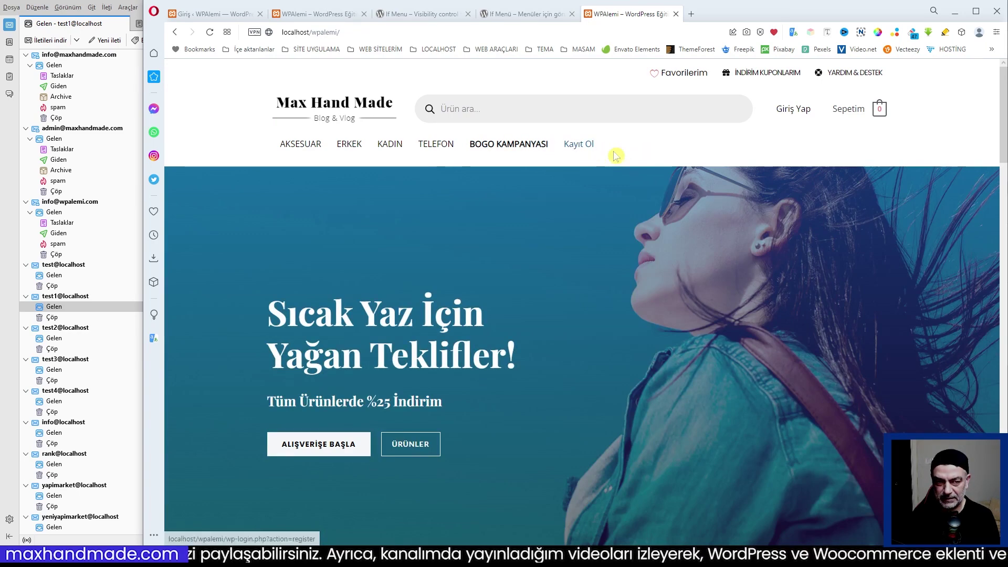
{"action": "left_click", "coordinate": [790, 114]}
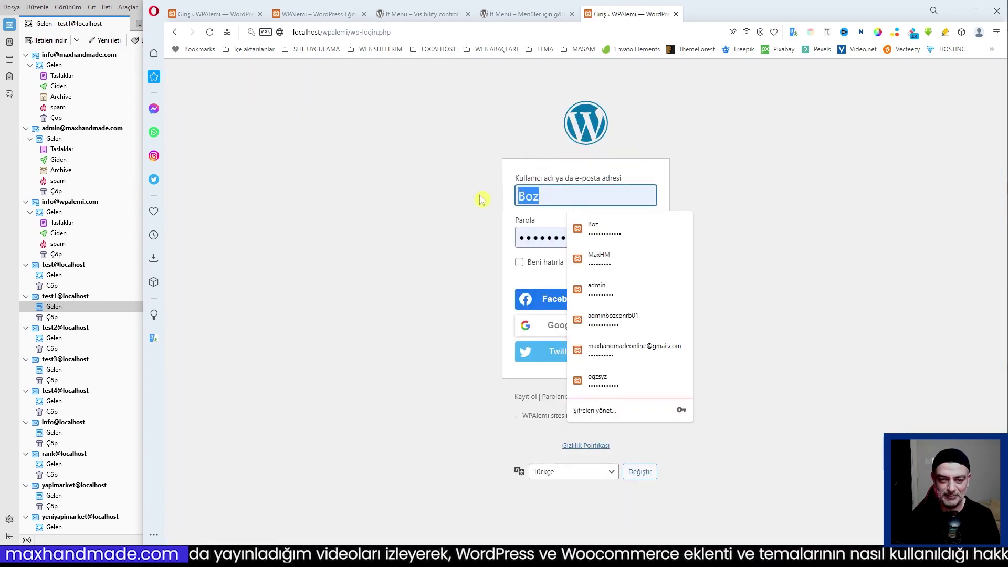
{"action": "type", "text": "test"}
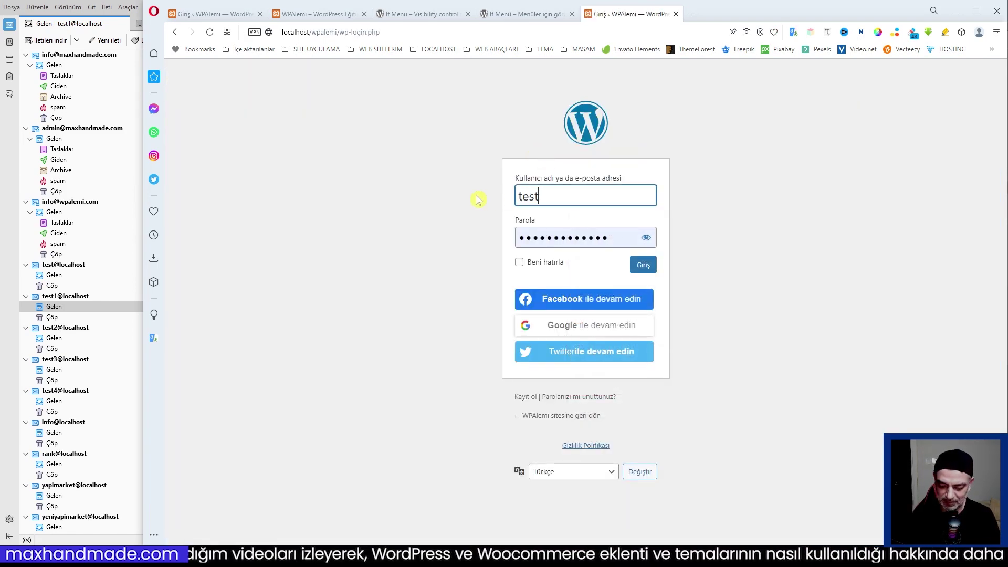
{"action": "type", "text": "58"}
{"action": "key", "text": "Tab"}
{"action": "type", "text": "t"}
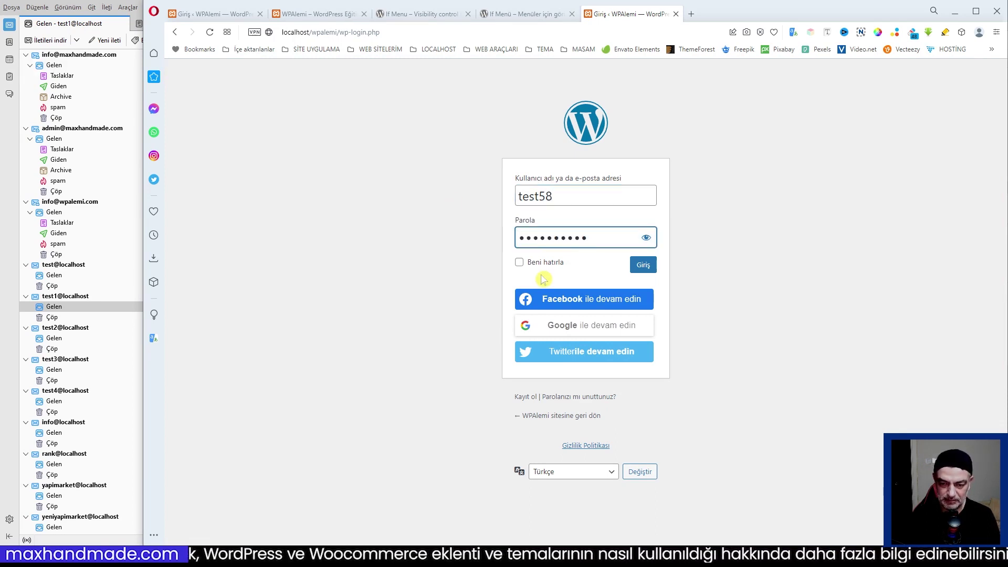
{"action": "left_click", "coordinate": [642, 264]}
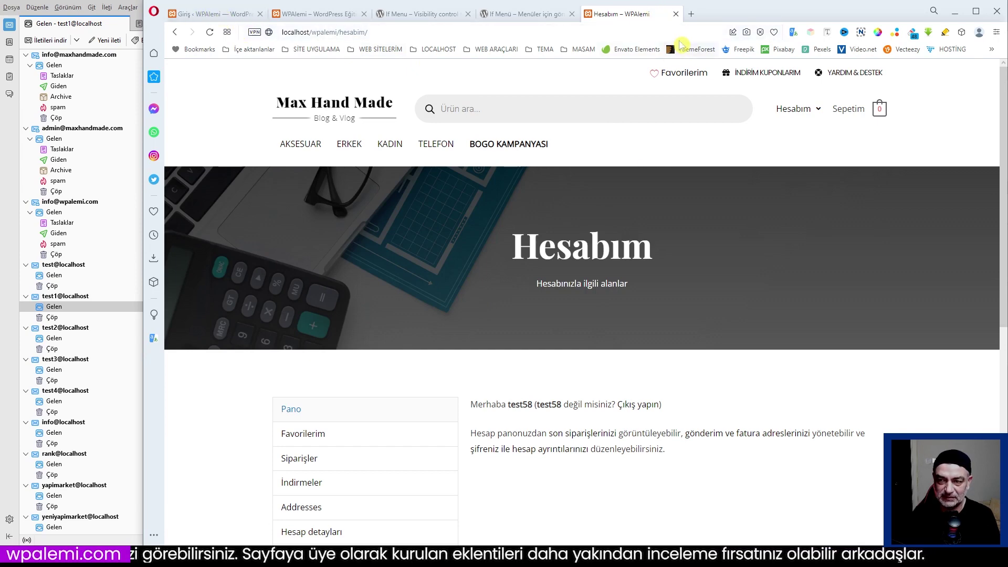
Log the test user out and close the account tab, returning to the menu editor.
{"action": "left_click", "coordinate": [795, 281]}
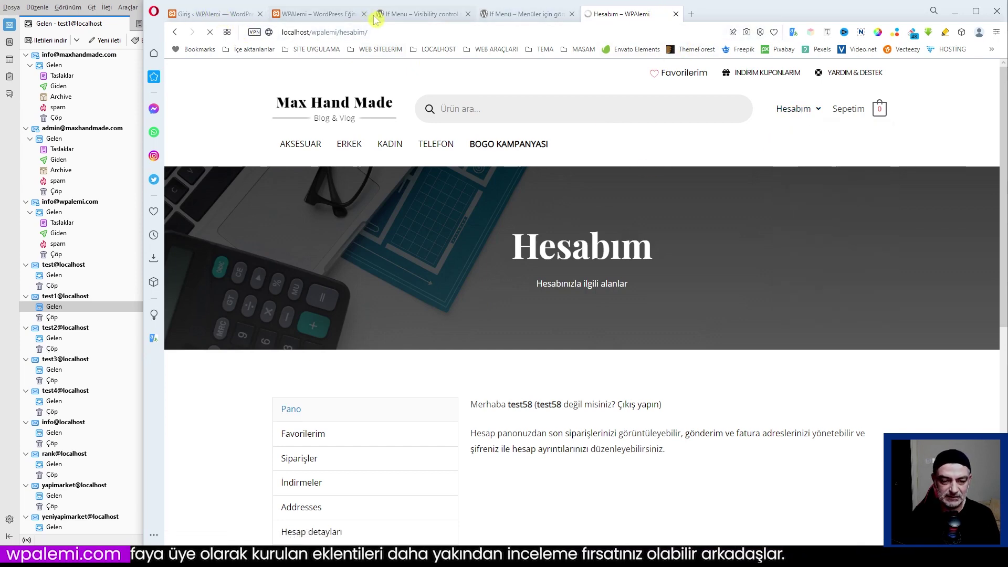
{"action": "left_click", "coordinate": [213, 14]}
{"action": "left_click", "coordinate": [619, 14]}
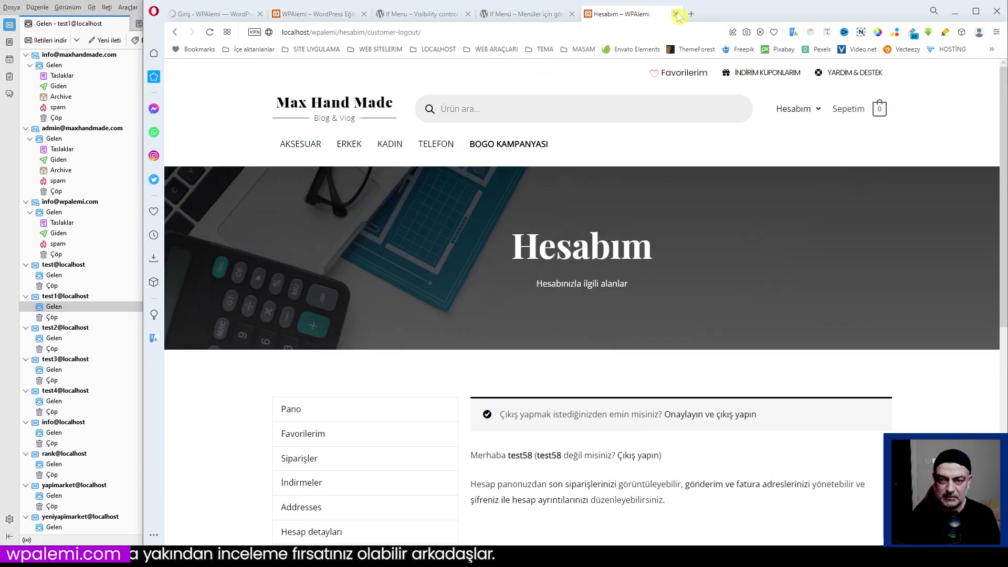
{"action": "left_click", "coordinate": [676, 14]}
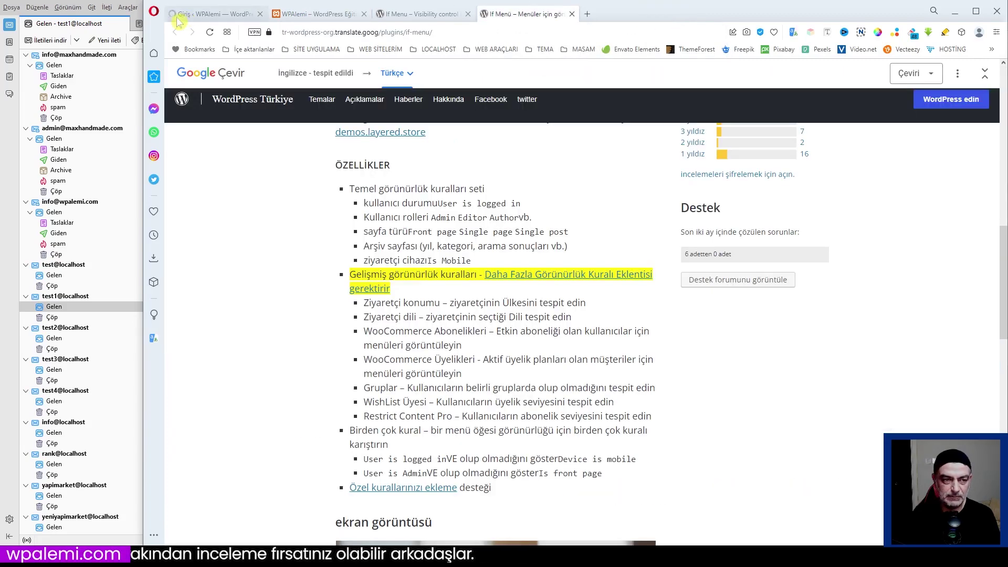
{"action": "left_click", "coordinate": [213, 13]}
Inspect Kayıt Ol's visibility rule dropdowns unchanged, then switch to the logged-out homepage.
{"action": "left_click", "coordinate": [631, 273]}
{"action": "scroll", "coordinate": [737, 342], "scroll_direction": "down", "scroll_amount": 3}
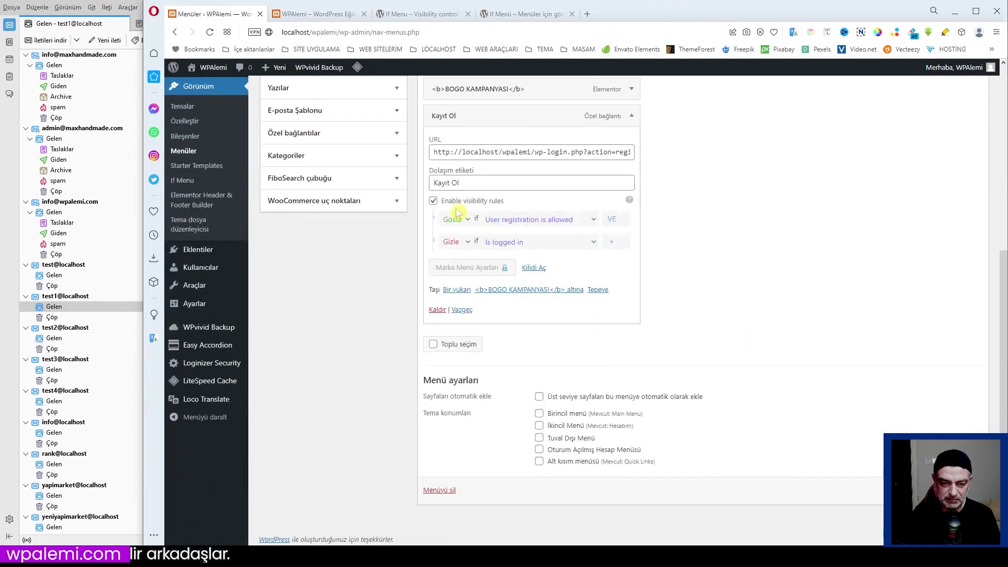
{"action": "left_click", "coordinate": [615, 242]}
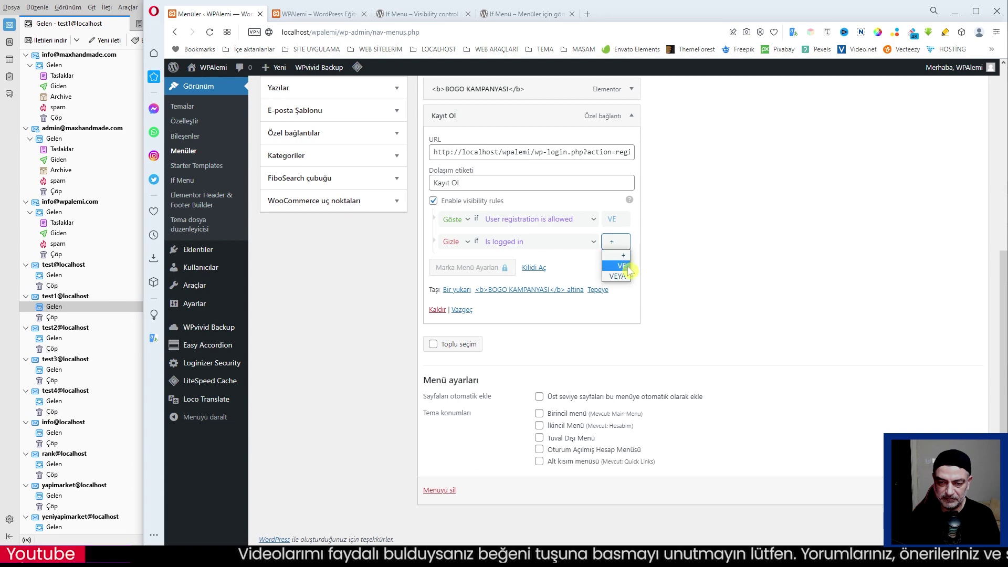
{"action": "left_click", "coordinate": [593, 245]}
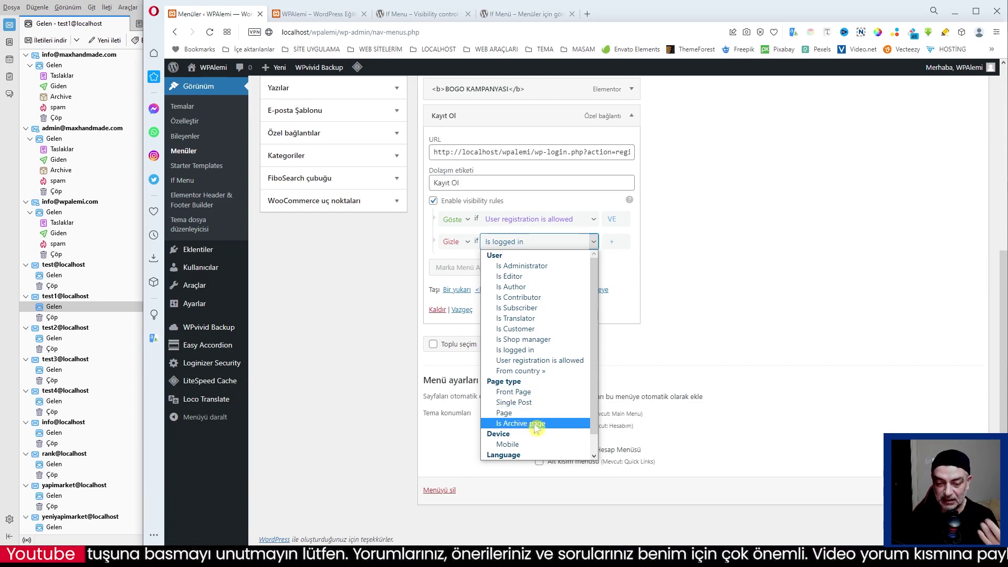
{"action": "scroll", "coordinate": [530, 429], "scroll_direction": "down", "scroll_amount": 1}
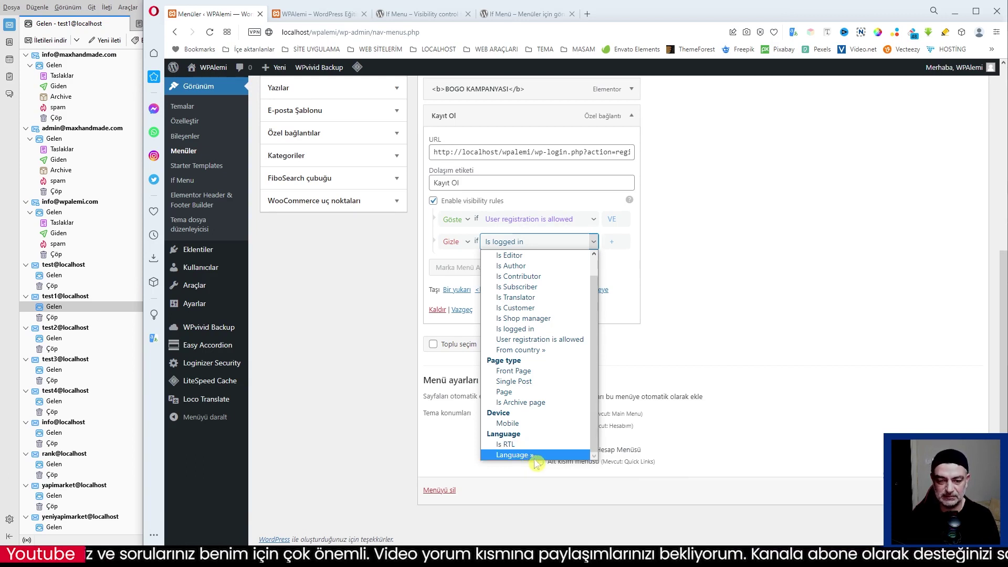
{"action": "scroll", "coordinate": [544, 415], "scroll_direction": "up", "scroll_amount": 1}
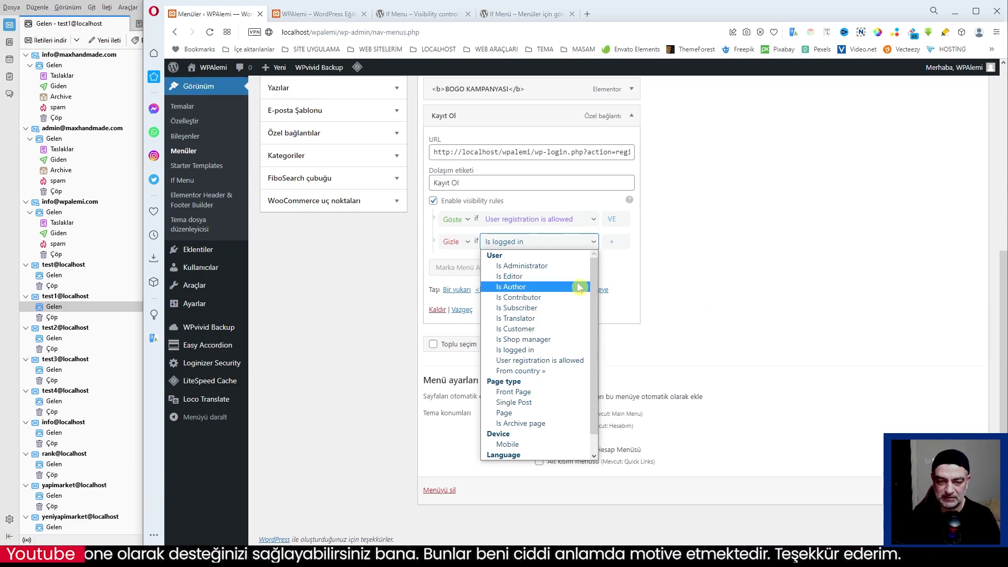
{"action": "left_click", "coordinate": [691, 282]}
{"action": "scroll", "coordinate": [708, 300], "scroll_direction": "up", "scroll_amount": 6}
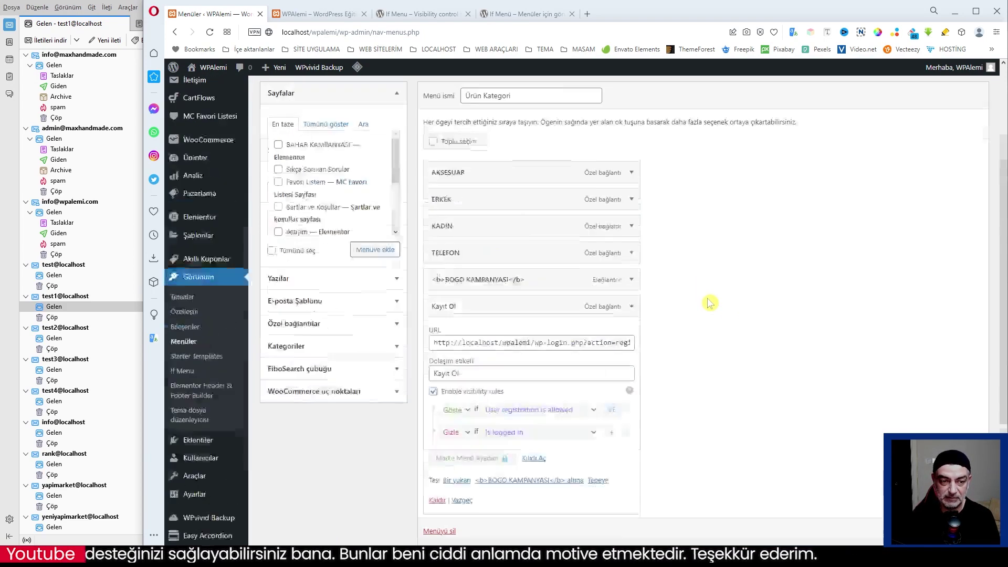
{"action": "key", "text": "ctrl+Tab"}
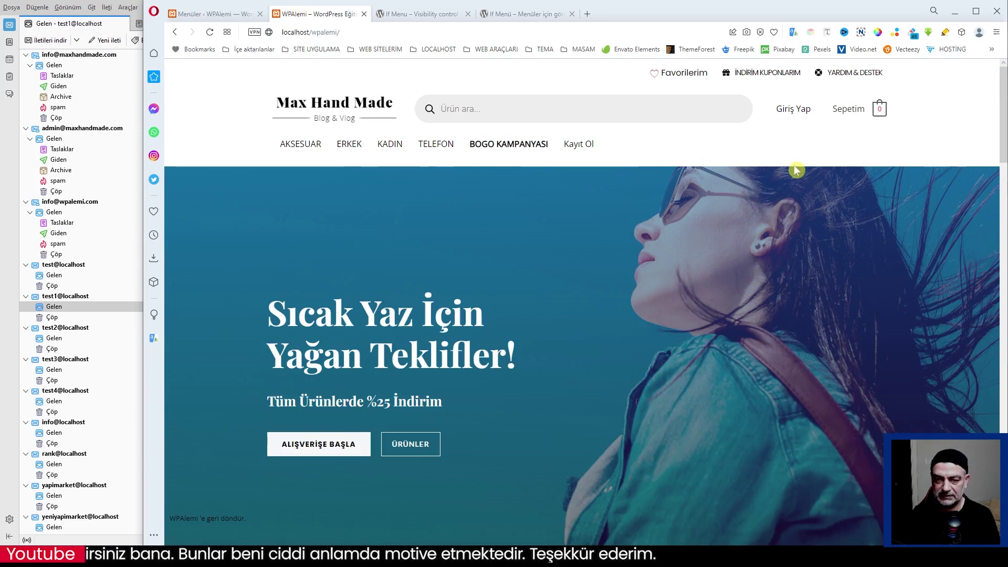